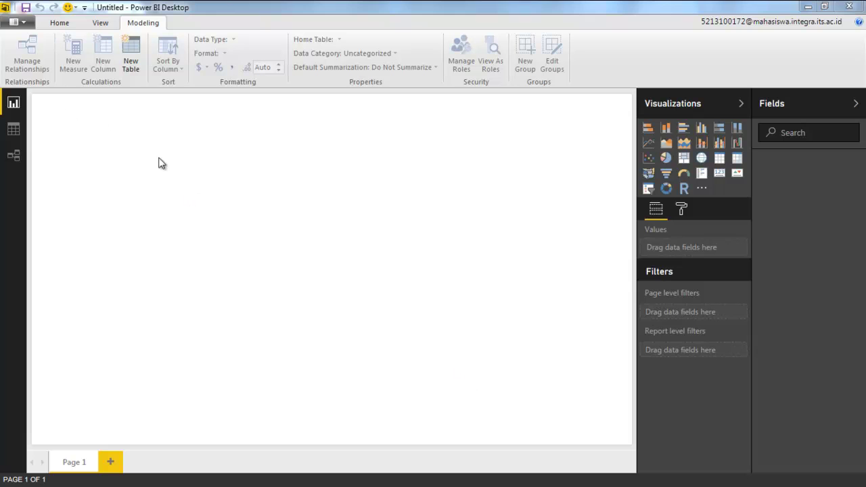
Step: Add a gauge visual to the report page and enlarge it to more than half of the page width
{"action": "left_click", "coordinate": [54, 24]}
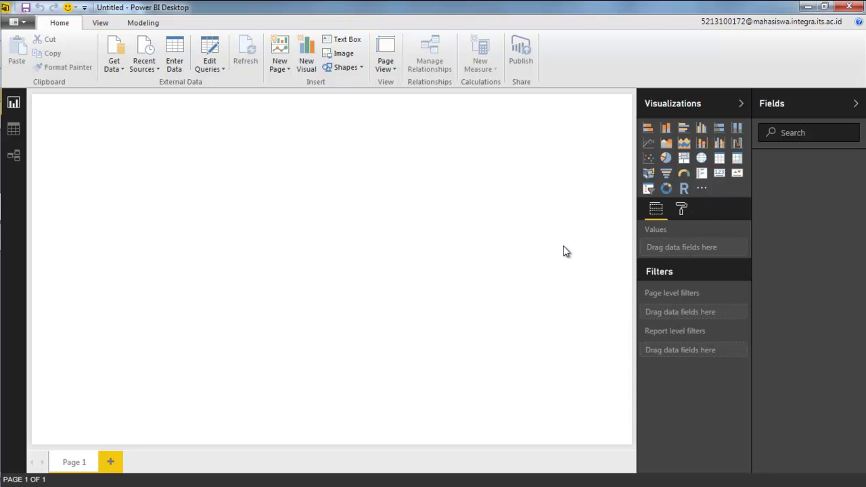
{"action": "left_click", "coordinate": [683, 174]}
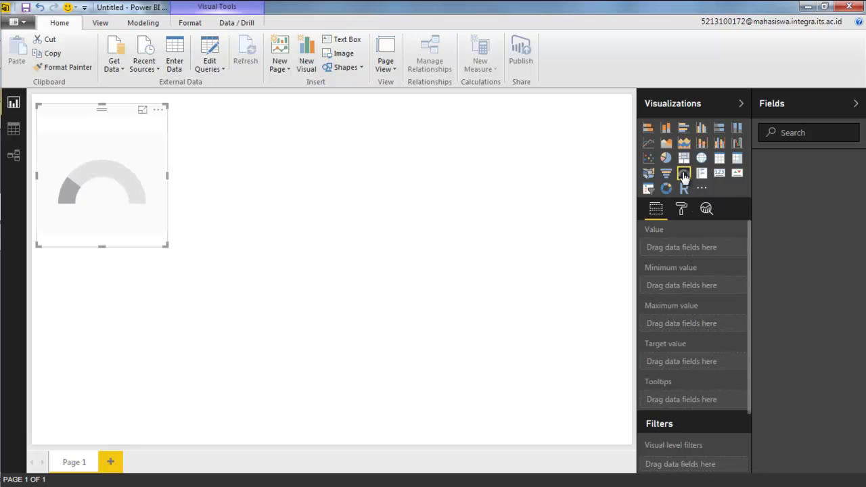
{"action": "left_click_drag", "start_coordinate": [169, 248], "coordinate": [408, 310]}
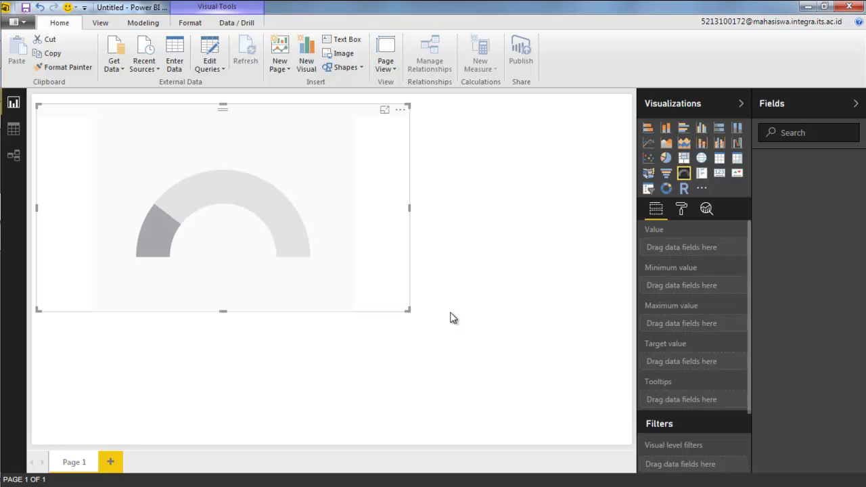
{"action": "left_click", "coordinate": [494, 350]}
{"action": "left_click", "coordinate": [366, 291]}
Step: Import the Data sheet from the Excel workbook Data Uptime.xlsx into the report
{"action": "left_click", "coordinate": [115, 76]}
{"action": "left_click", "coordinate": [142, 100]}
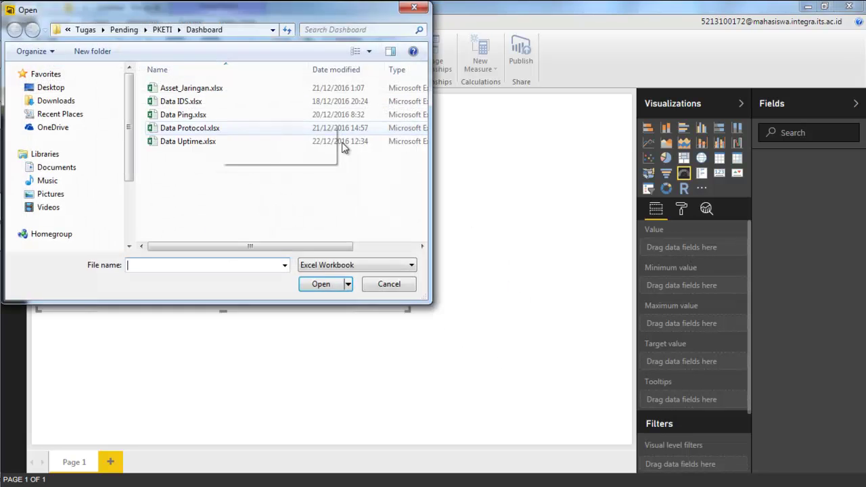
{"action": "left_click", "coordinate": [187, 142]}
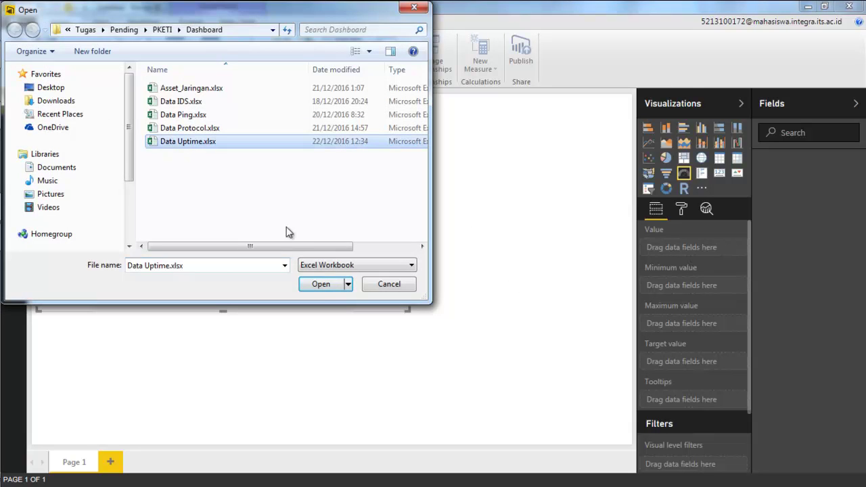
{"action": "left_click", "coordinate": [321, 284]}
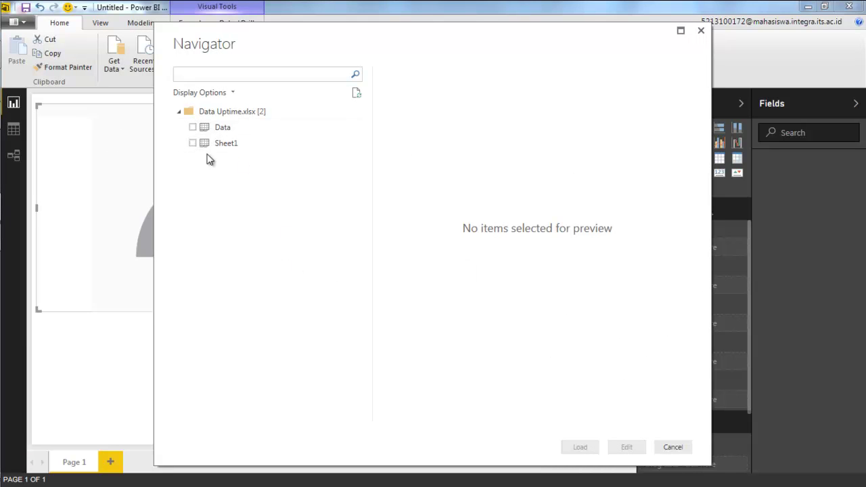
{"action": "left_click", "coordinate": [203, 130]}
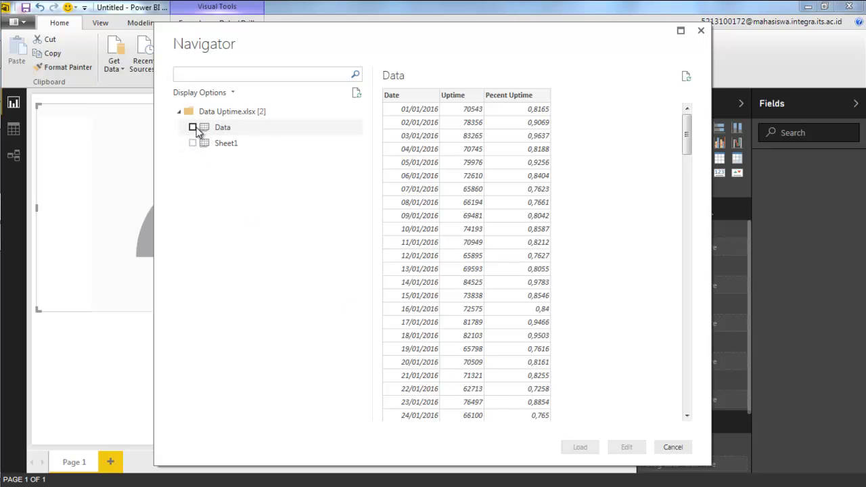
{"action": "left_click", "coordinate": [194, 128]}
{"action": "left_click", "coordinate": [578, 447]}
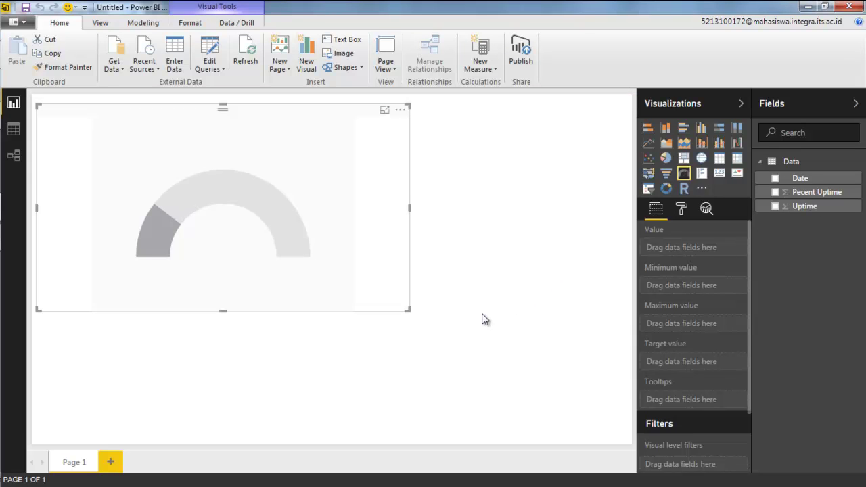
Step: Check the loaded data table, assign Pecent Uptime as the gauge's value and enlarge the gauge to about three quarters of the page width
{"action": "left_click", "coordinate": [14, 130]}
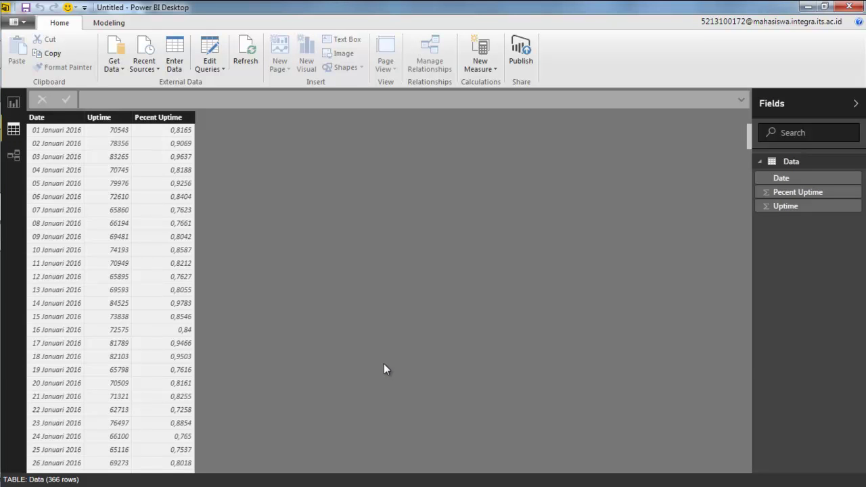
{"action": "left_click", "coordinate": [13, 102]}
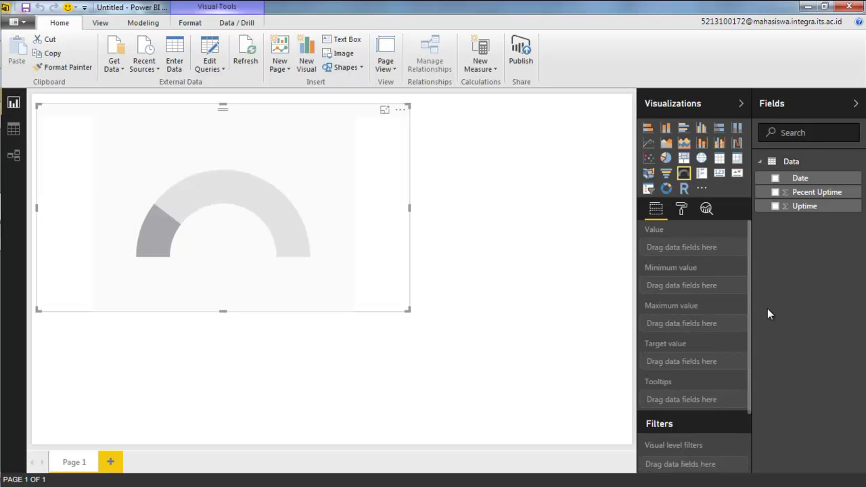
{"action": "left_click", "coordinate": [23, 130]}
{"action": "left_click", "coordinate": [15, 101]}
{"action": "left_click_drag", "start_coordinate": [815, 196], "coordinate": [701, 250]}
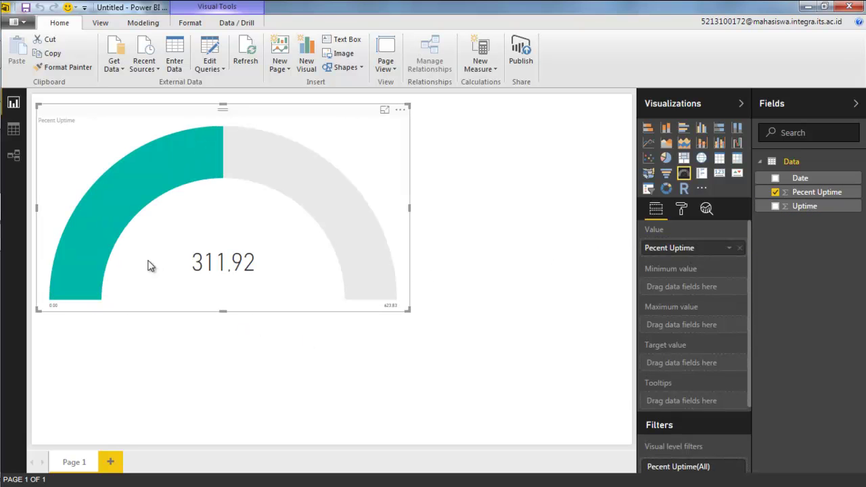
{"action": "left_click_drag", "start_coordinate": [410, 311], "coordinate": [470, 364]}
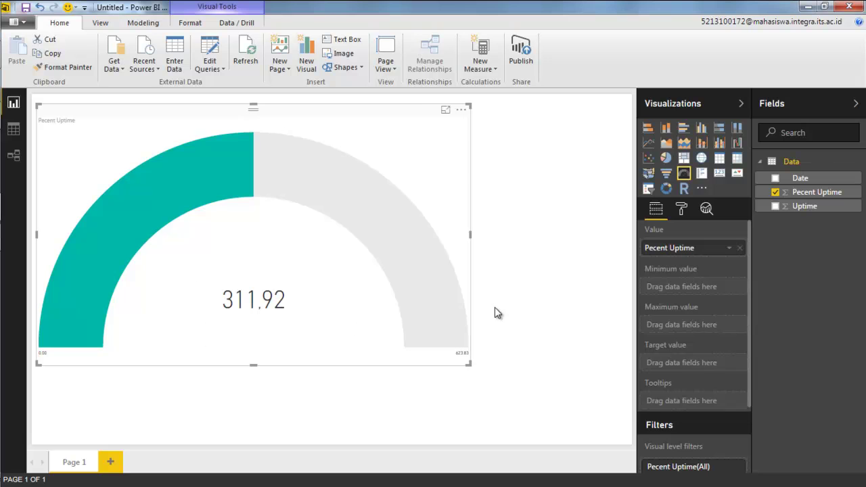
Step: Summarize the gauge's Pecent Uptime value as Average
{"action": "left_click", "coordinate": [729, 249]}
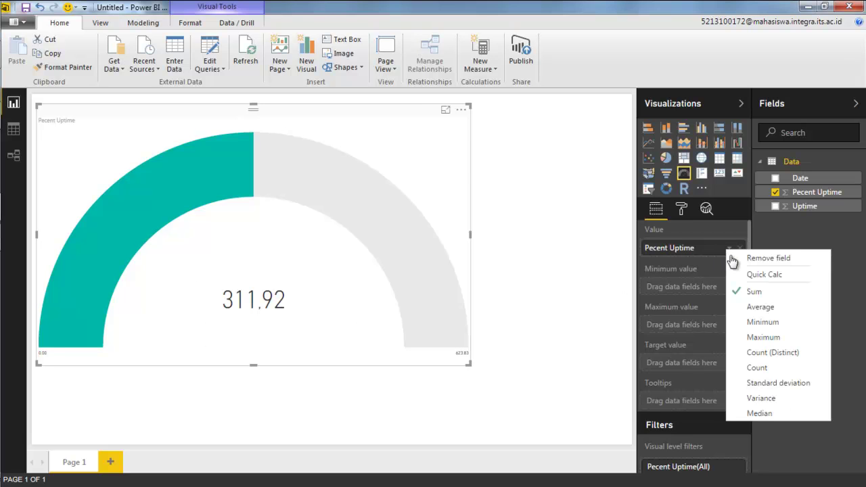
{"action": "left_click", "coordinate": [779, 309]}
{"action": "left_click", "coordinate": [367, 396]}
{"action": "left_click", "coordinate": [251, 333]}
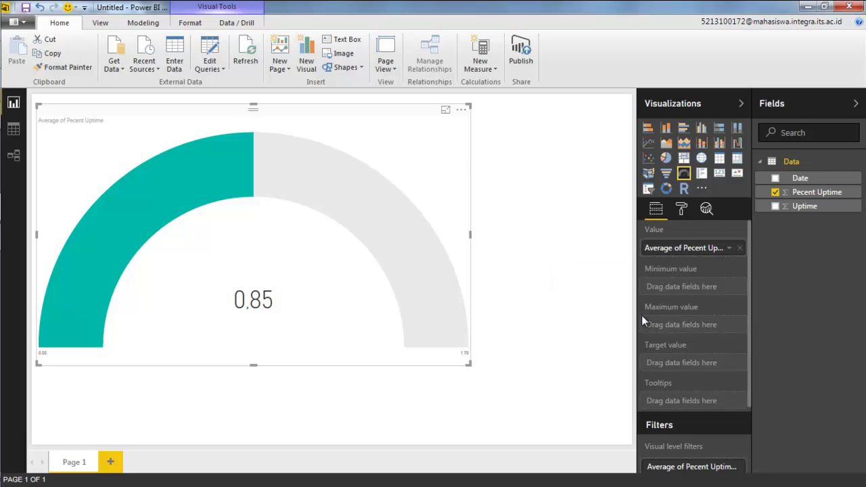
Step: Assign Pecent Uptime as the gauge's maximum value, summarized as Maximum
{"action": "left_click_drag", "start_coordinate": [819, 192], "coordinate": [723, 329]}
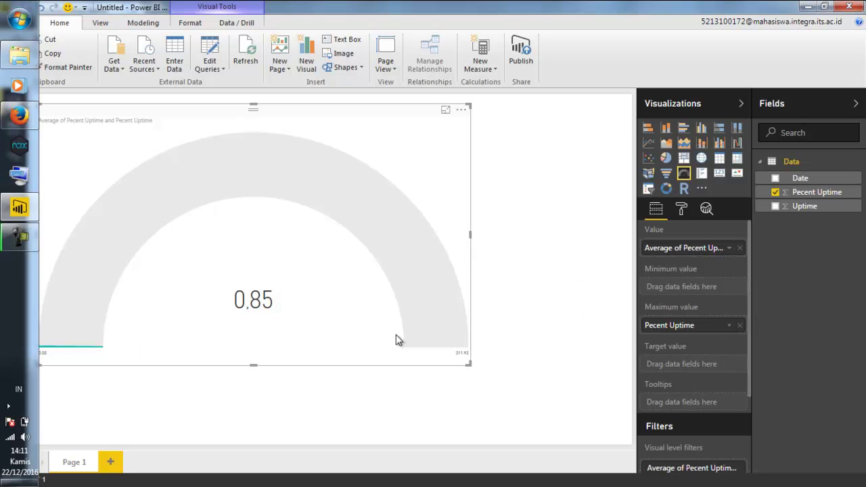
{"action": "left_click", "coordinate": [729, 326]}
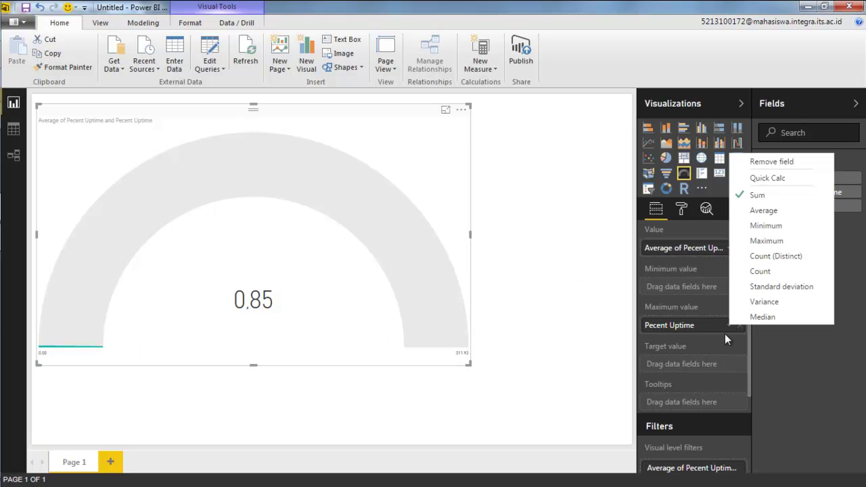
{"action": "left_click", "coordinate": [765, 241]}
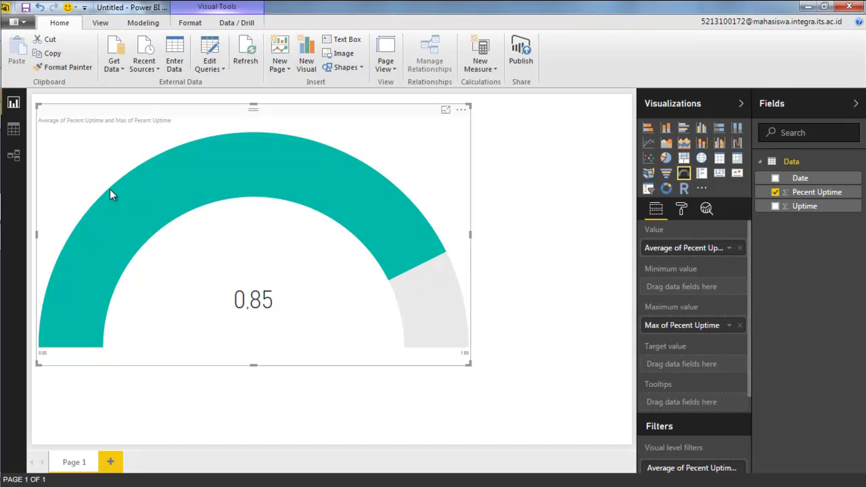
Step: Format the data table's Pecent Uptime column as a percentage with 0 decimal places and return to the report page
{"action": "left_click", "coordinate": [15, 132]}
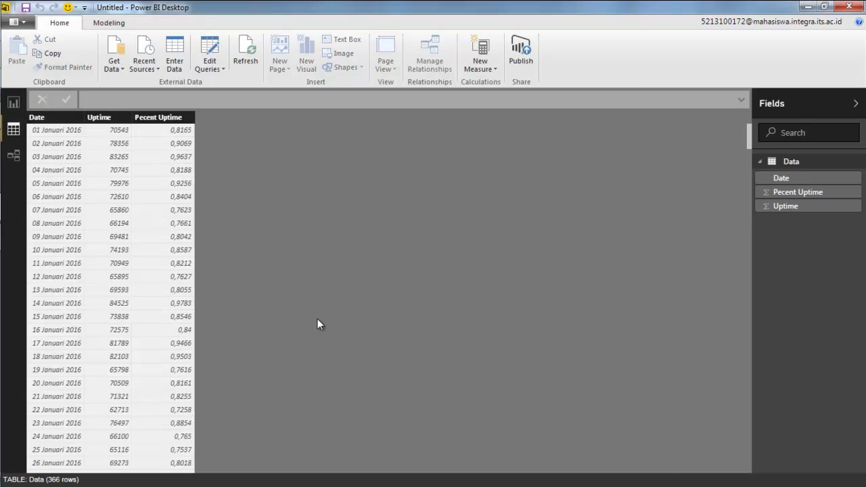
{"action": "left_click", "coordinate": [162, 117]}
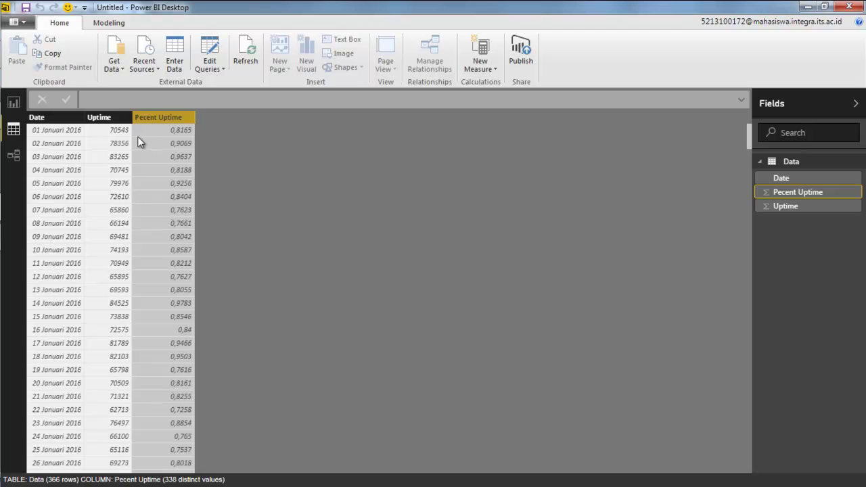
{"action": "left_click", "coordinate": [108, 22]}
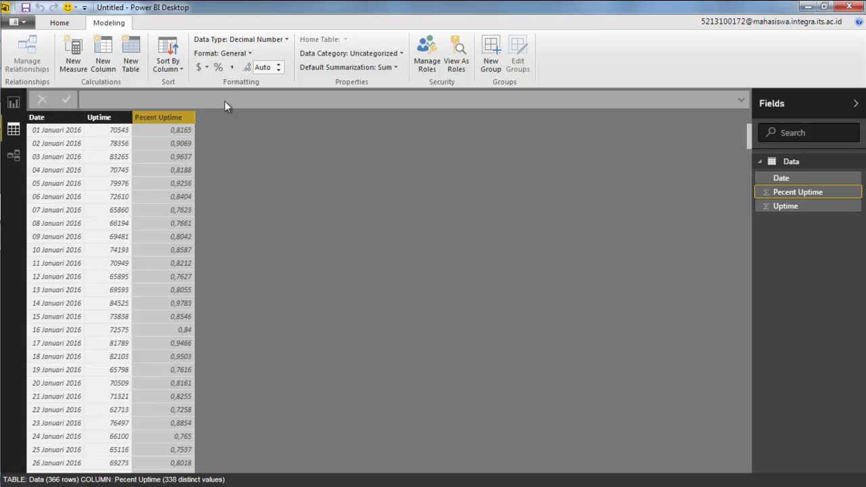
{"action": "left_click", "coordinate": [218, 68]}
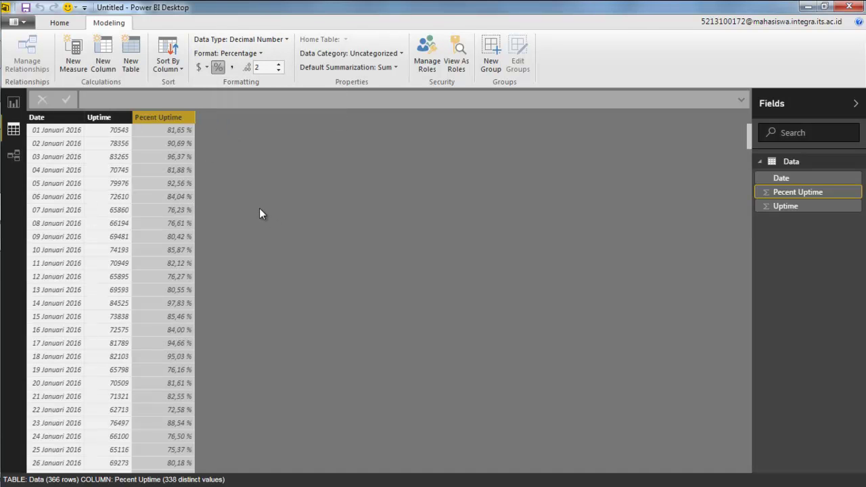
{"action": "scroll", "coordinate": [178, 276], "scroll_direction": "down", "scroll_amount": 5}
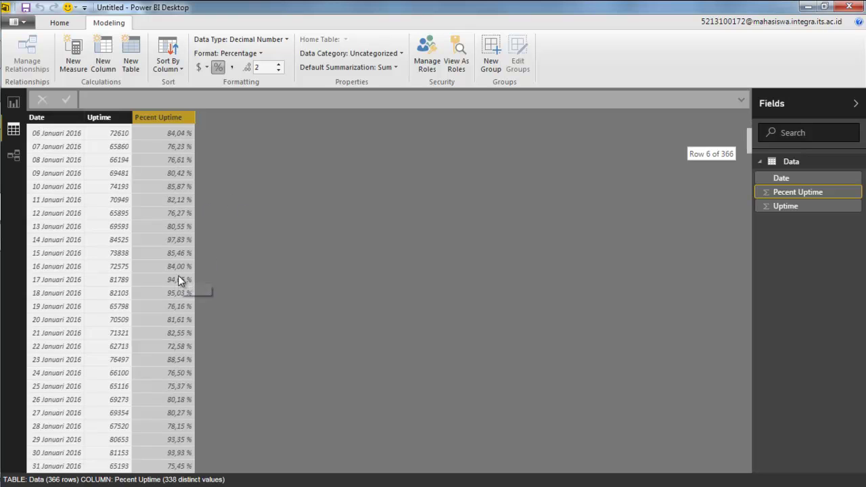
{"action": "scroll", "coordinate": [178, 278], "scroll_direction": "down", "scroll_amount": 2}
{"action": "scroll", "coordinate": [178, 278], "scroll_direction": "up", "scroll_amount": 7}
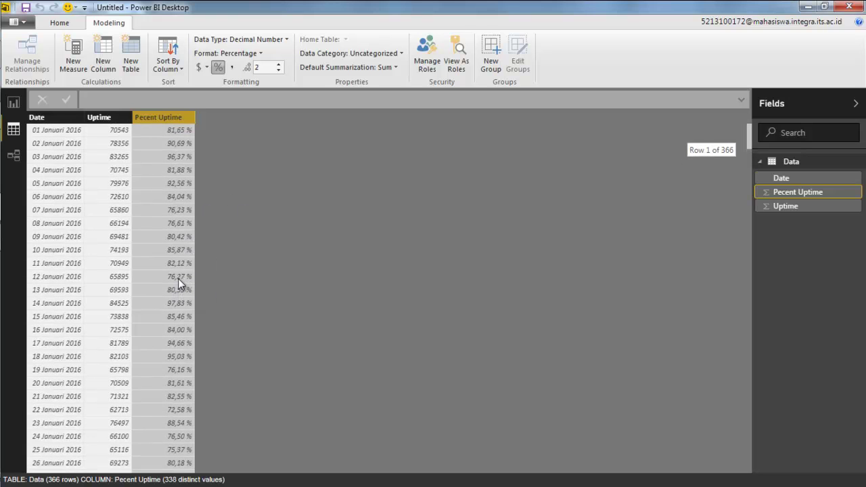
{"action": "left_click", "coordinate": [278, 70]}
{"action": "left_click", "coordinate": [278, 70]}
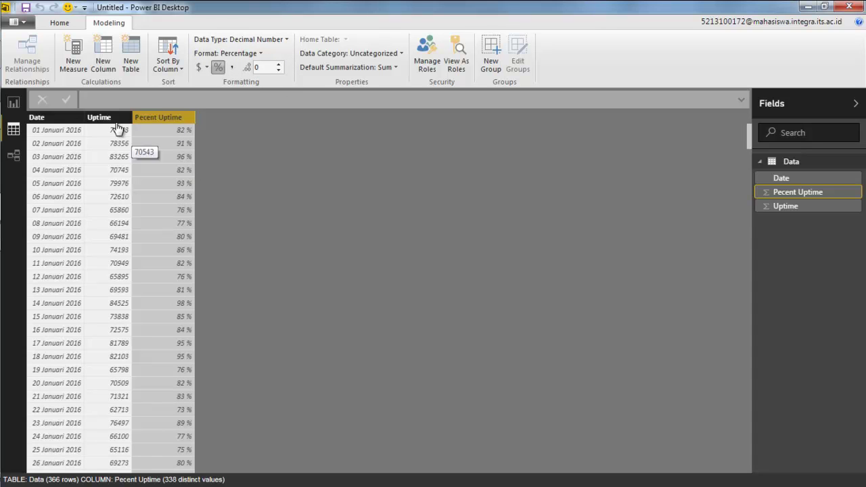
{"action": "left_click", "coordinate": [15, 105]}
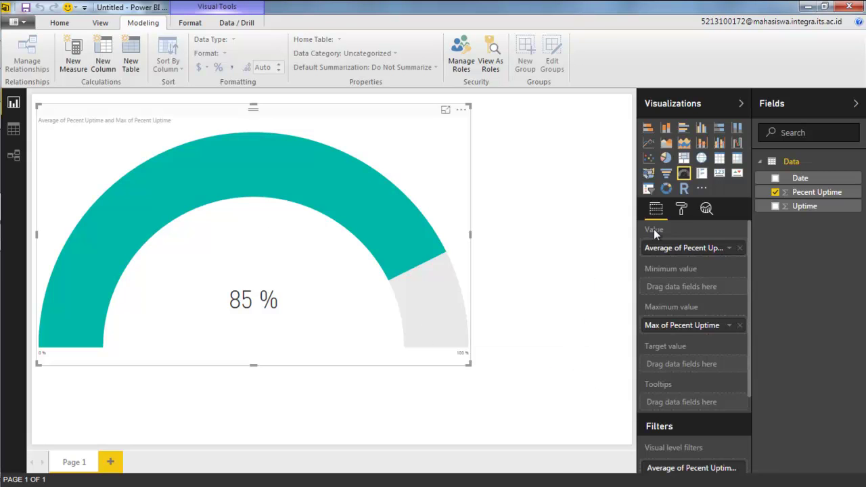
{"action": "left_click", "coordinate": [680, 209]}
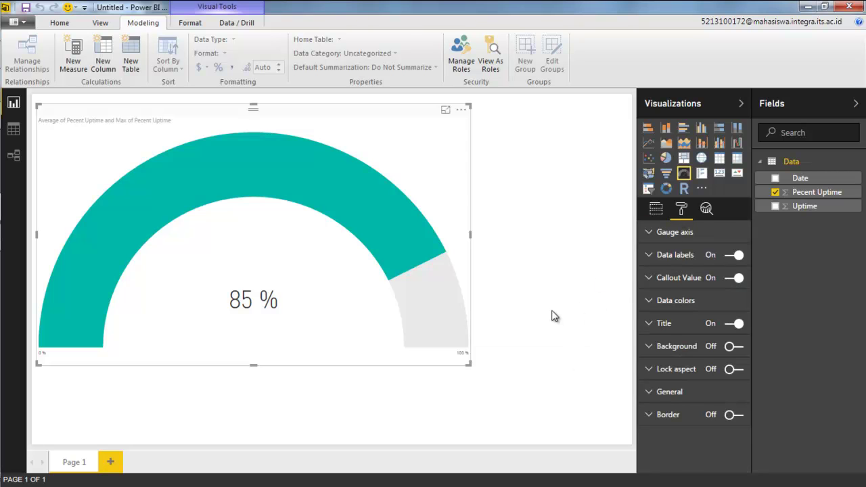
{"action": "left_click", "coordinate": [656, 209]}
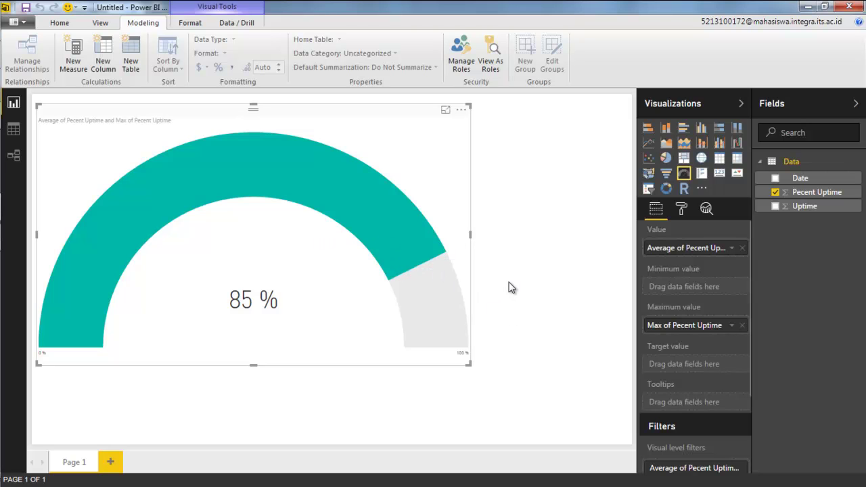
{"action": "left_click", "coordinate": [682, 211]}
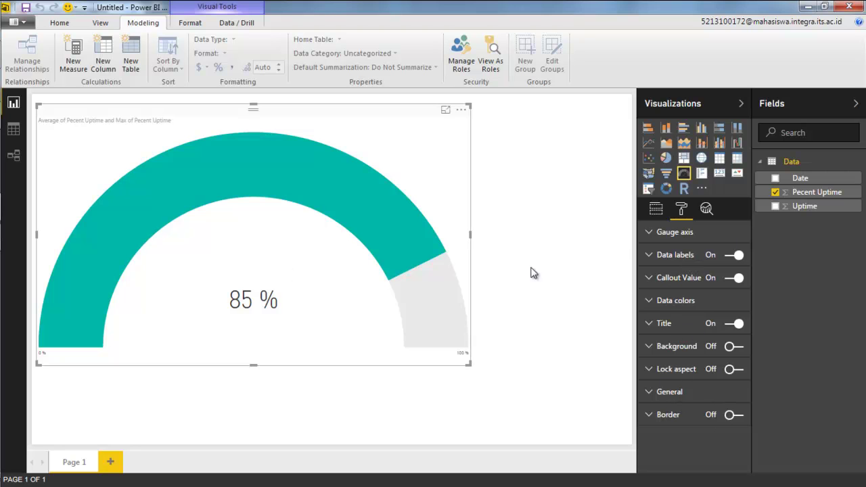
{"action": "left_click", "coordinate": [649, 233]}
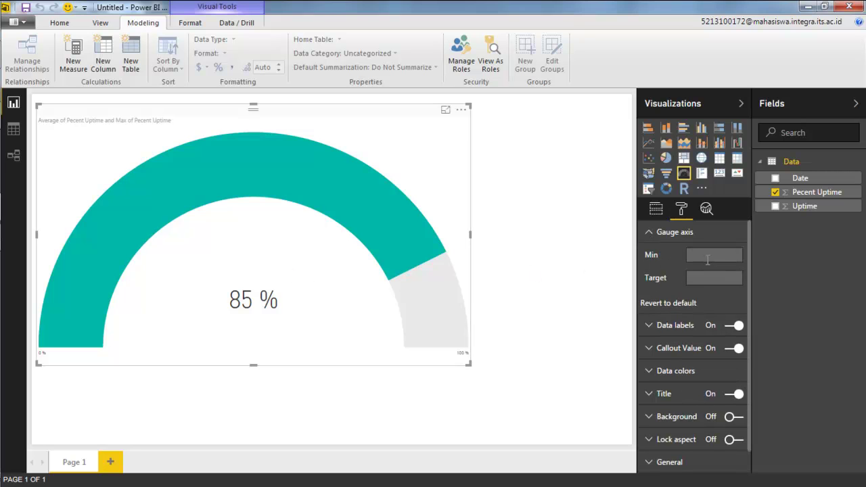
{"action": "left_click", "coordinate": [738, 257]}
{"action": "left_click", "coordinate": [657, 209]}
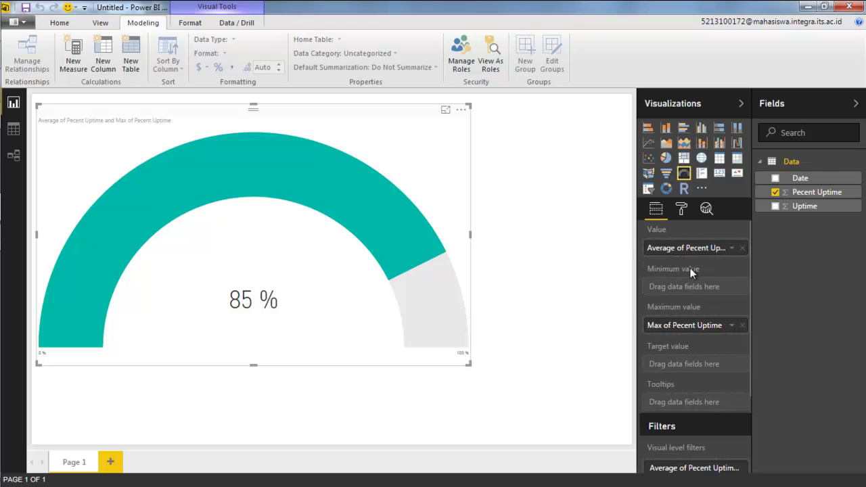
Step: Set the target on the gauge's axis to 0.8
{"action": "left_click", "coordinate": [682, 209]}
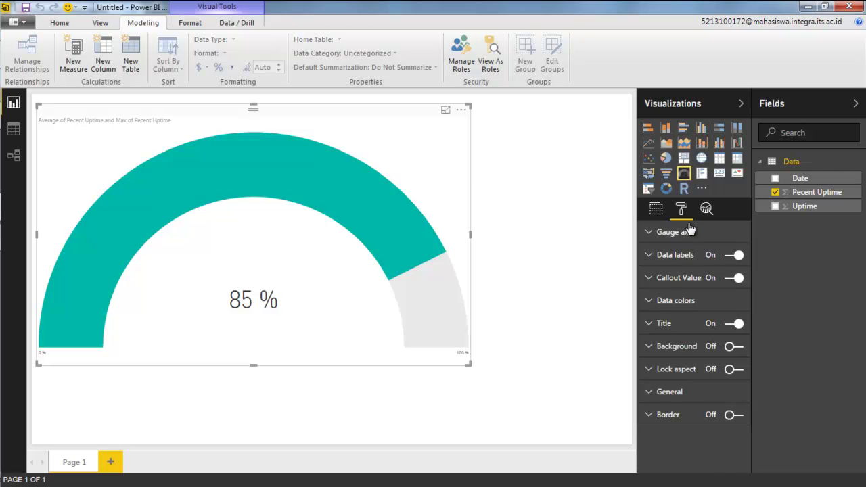
{"action": "left_click", "coordinate": [689, 232]}
{"action": "left_click", "coordinate": [708, 278]}
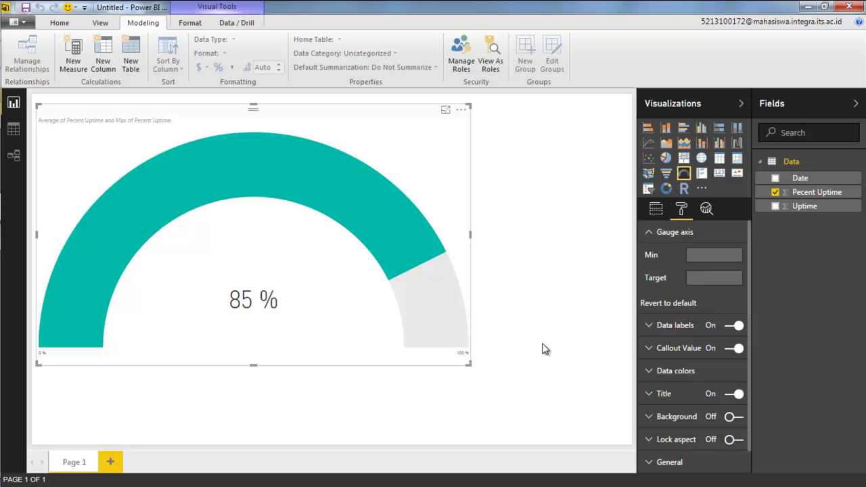
{"action": "type", "text": ".8"}
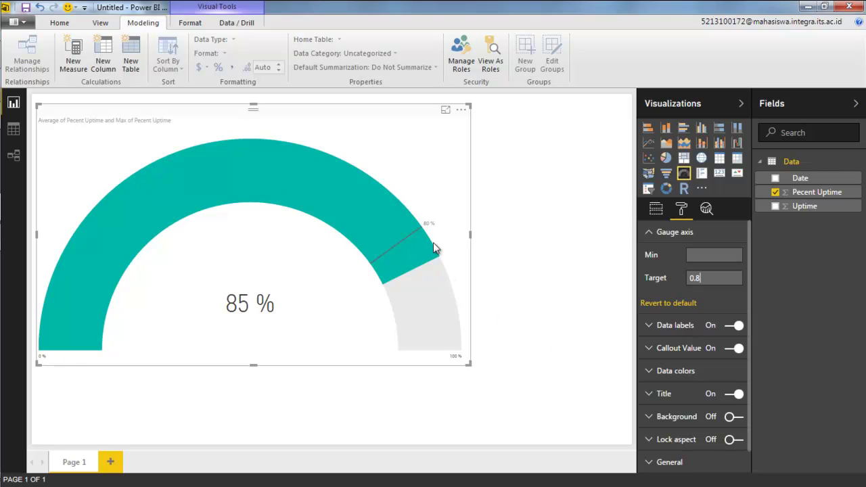
{"action": "mouse_move", "coordinate": [419, 240]}
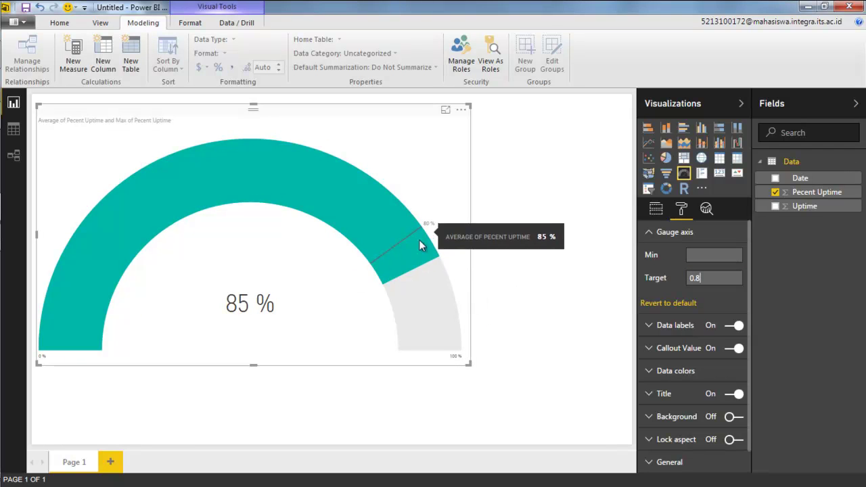
{"action": "left_click", "coordinate": [661, 237]}
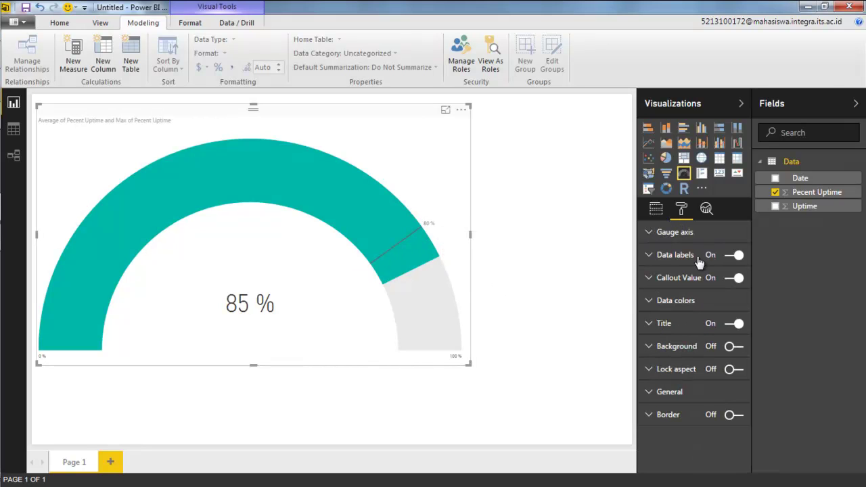
Step: Change the gauge's title text to "Percentage of Network Uptime"
{"action": "left_click", "coordinate": [660, 326]}
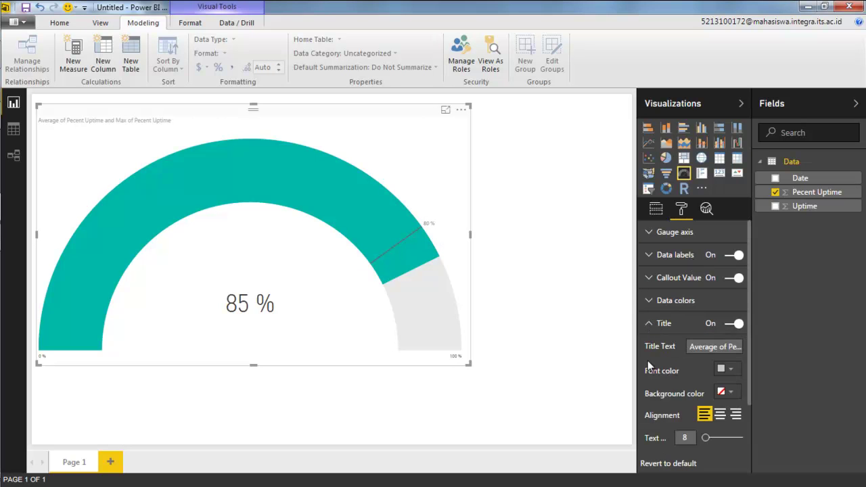
{"action": "left_click", "coordinate": [714, 346]}
{"action": "type", "text": "Pe"}
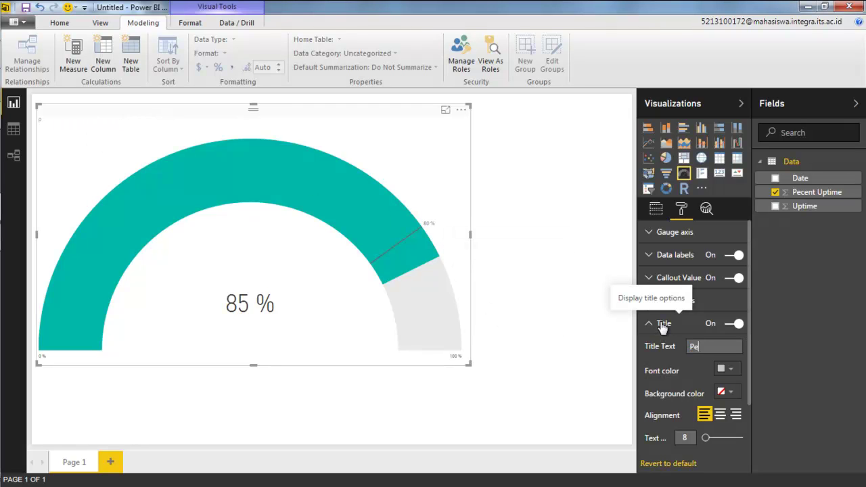
{"action": "type", "text": "rcentage of Network"}
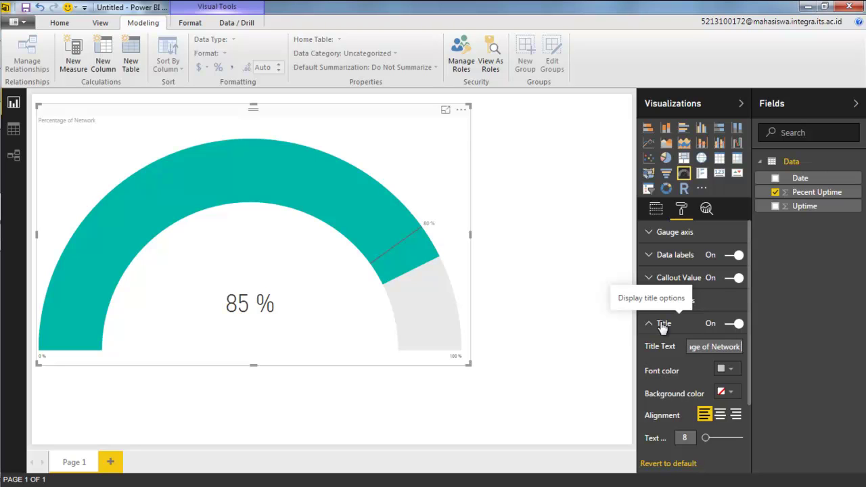
{"action": "type", "text": " Uptime"}
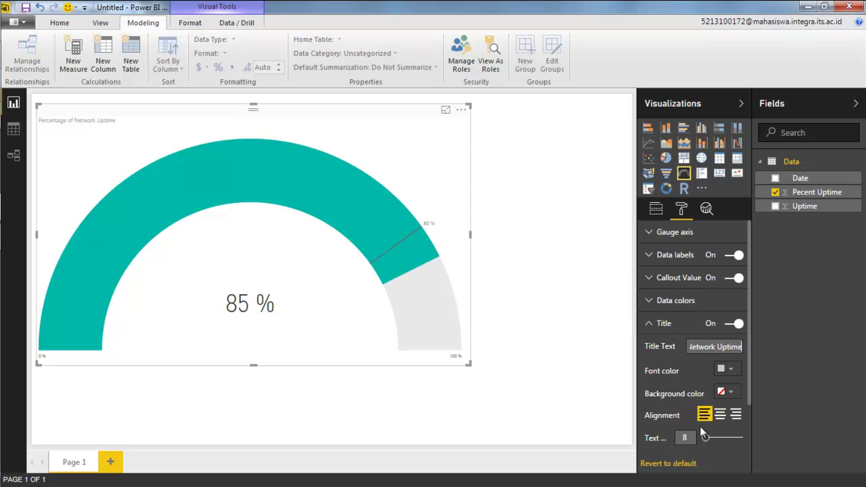
Step: Centre the gauge's title, set its text size to 20 and make its font colour black
{"action": "left_click", "coordinate": [724, 419]}
{"action": "left_click_drag", "start_coordinate": [706, 438], "coordinate": [719, 439]}
{"action": "left_click", "coordinate": [726, 369]}
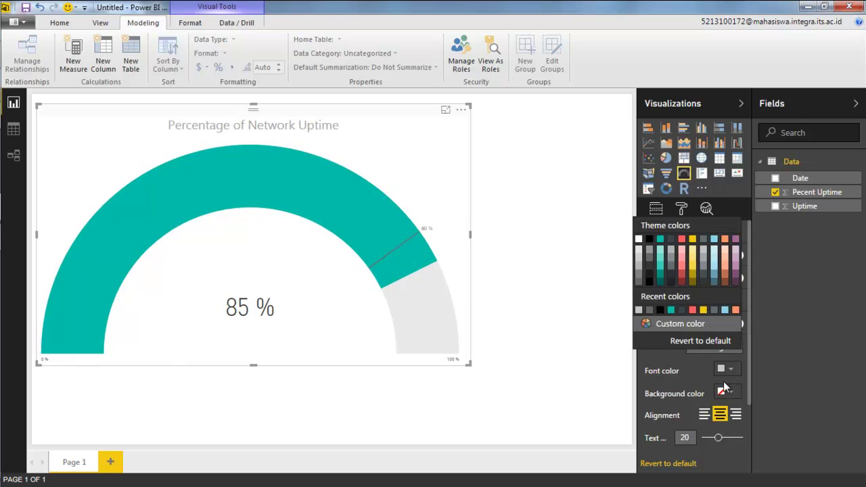
{"action": "left_click", "coordinate": [661, 311]}
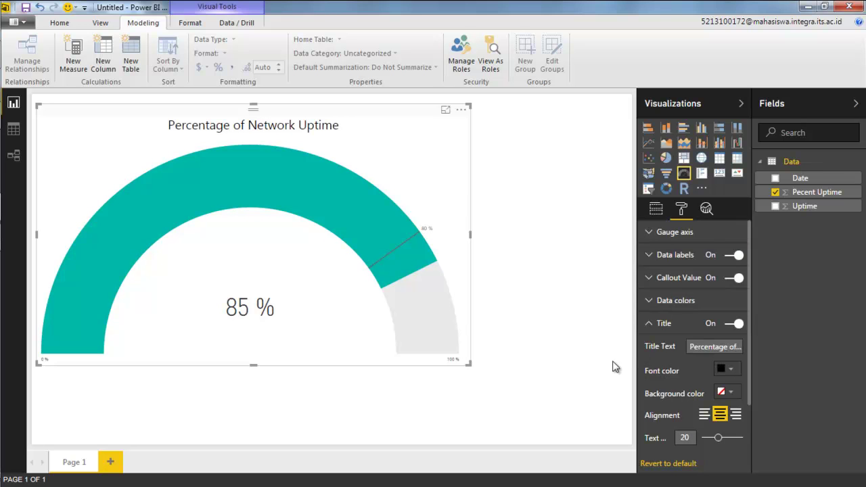
{"action": "left_click", "coordinate": [526, 325]}
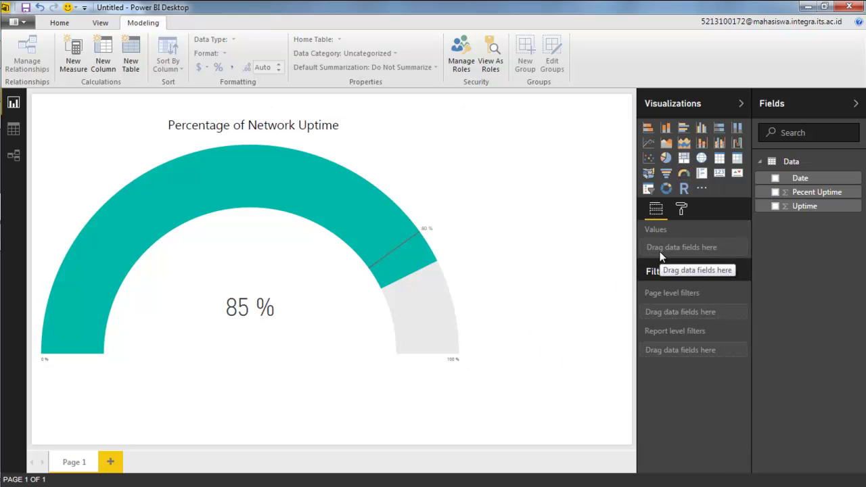
Step: Narrow the gauge visual slightly from its right edge to free space beside it
{"action": "left_click", "coordinate": [434, 257]}
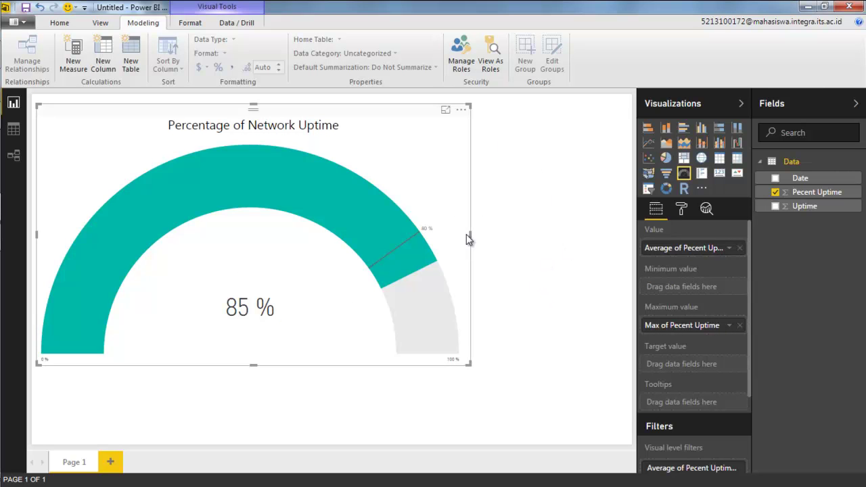
{"action": "left_click_drag", "start_coordinate": [469, 234], "coordinate": [440, 237]}
{"action": "left_click", "coordinate": [437, 235]}
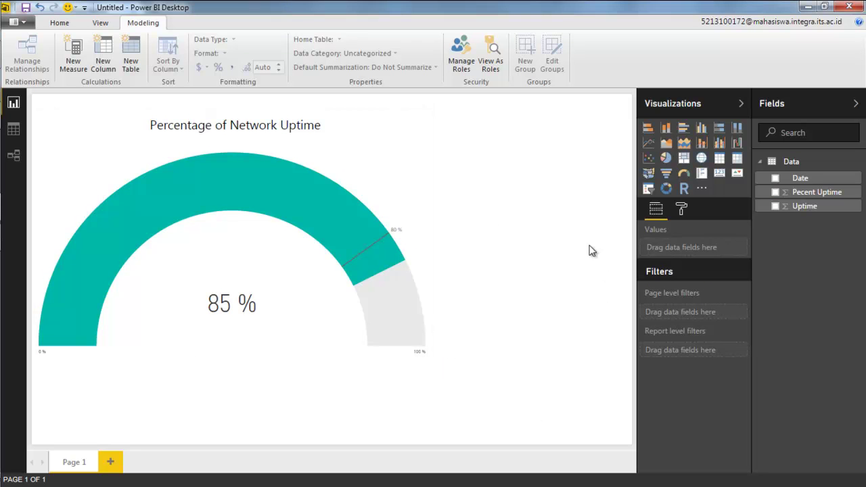
Step: Add a slicer on the Date field beside the gauge, shifting it slightly and enlarging it to fill the free space
{"action": "left_click", "coordinate": [649, 192]}
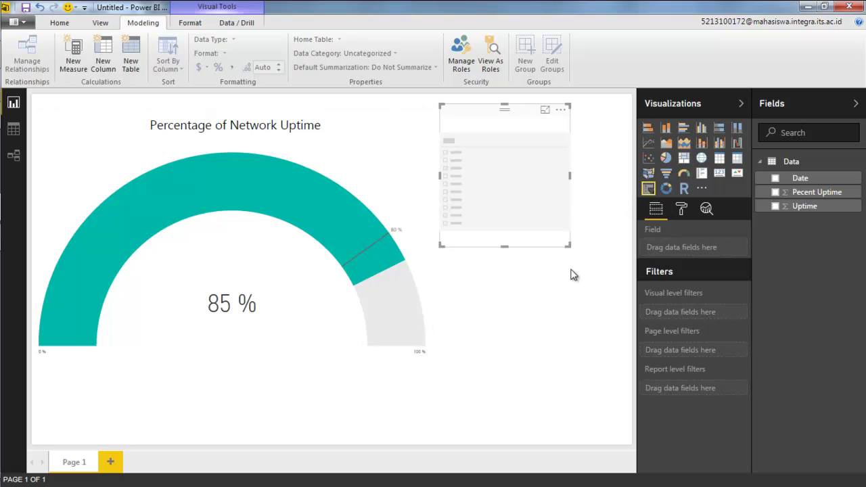
{"action": "left_click_drag", "start_coordinate": [518, 232], "coordinate": [511, 252]}
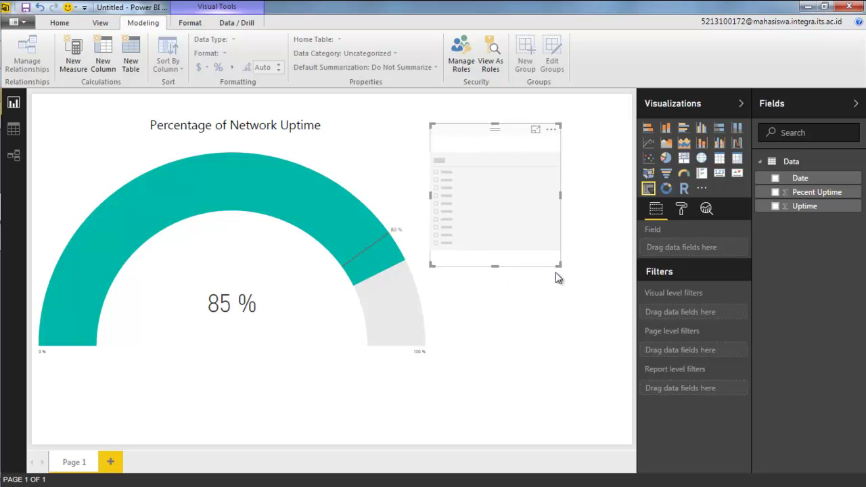
{"action": "left_click_drag", "start_coordinate": [561, 266], "coordinate": [610, 283]}
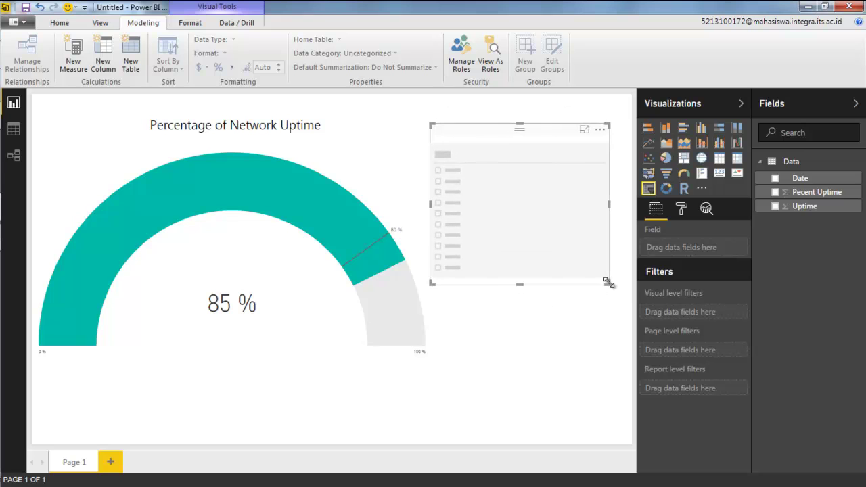
{"action": "left_click_drag", "start_coordinate": [802, 178], "coordinate": [704, 258]}
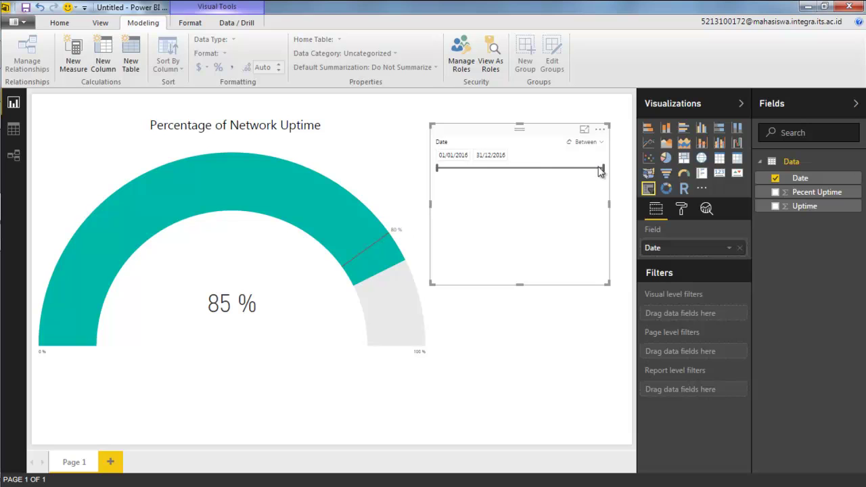
Step: Turn on the slicer's title and set its text to "Filter by Date"
{"action": "left_click", "coordinate": [682, 211]}
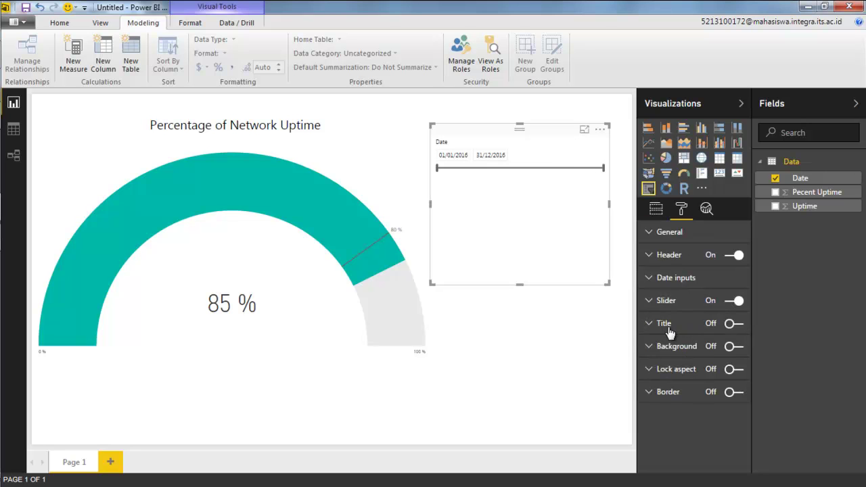
{"action": "left_click", "coordinate": [665, 324]}
{"action": "left_click", "coordinate": [736, 324]}
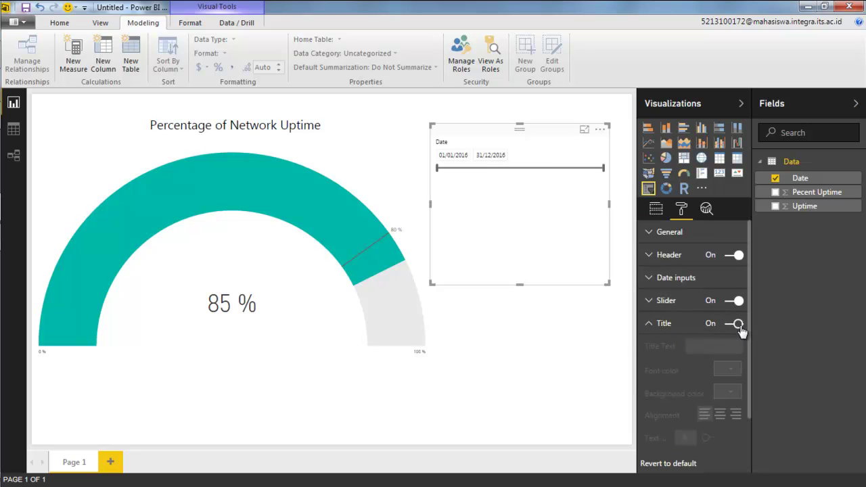
{"action": "left_click", "coordinate": [713, 346]}
{"action": "type", "text": "Filter"}
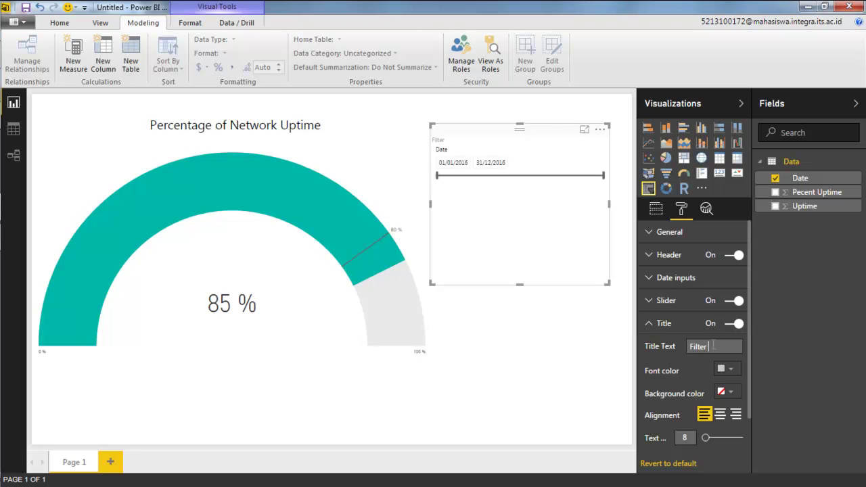
{"action": "type", "text": " by Date"}
Step: Make the slicer title's font black with text size 13, and return to the slicer's field settings
{"action": "left_click", "coordinate": [730, 371]}
{"action": "left_click", "coordinate": [655, 313]}
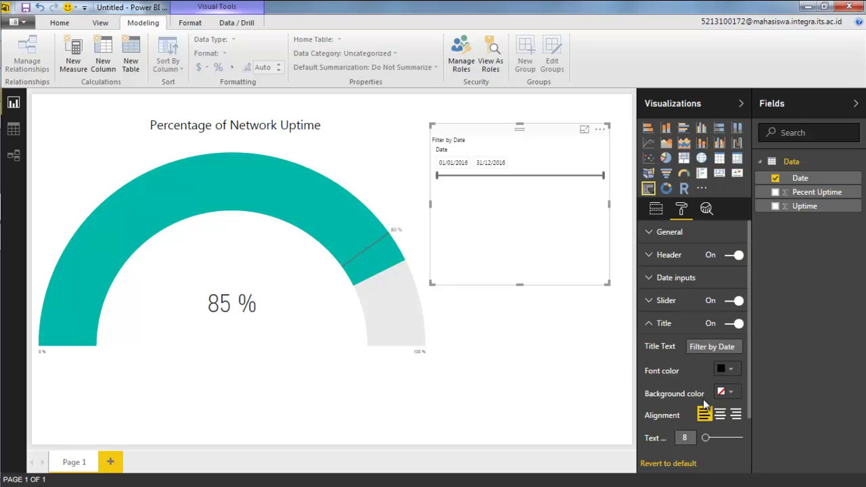
{"action": "left_click_drag", "start_coordinate": [707, 438], "coordinate": [712, 440]}
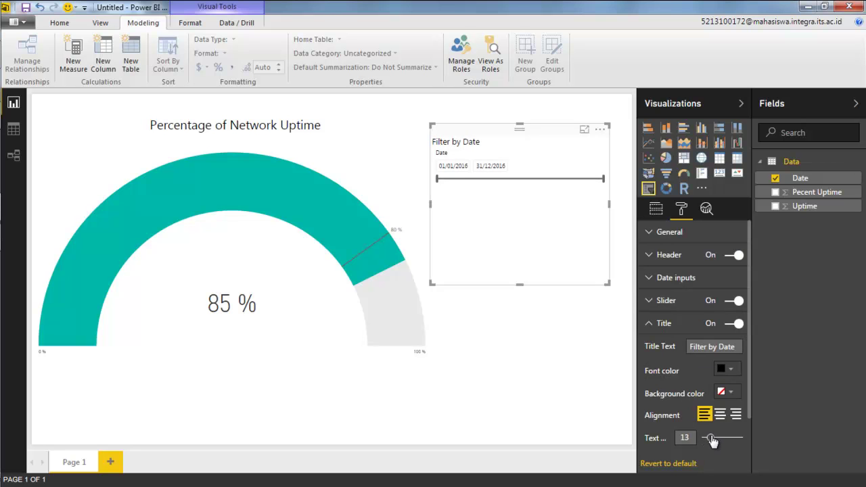
{"action": "left_click", "coordinate": [656, 210]}
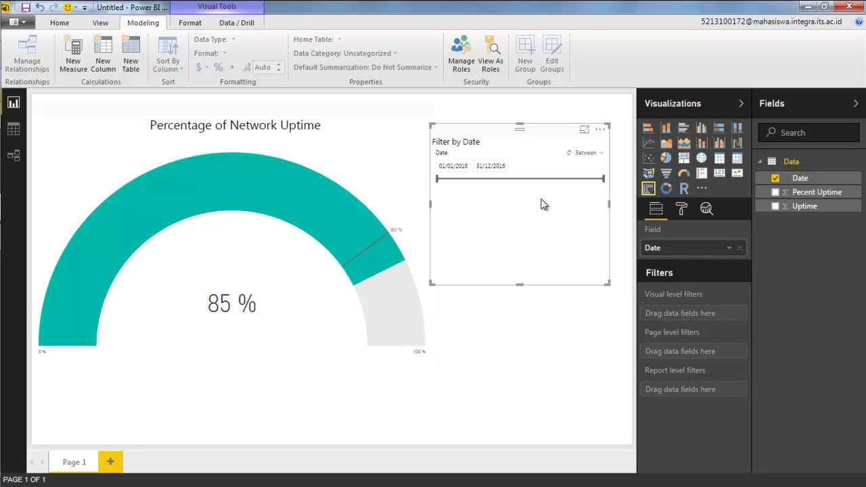
Step: Filter the report with the date slicer to 01/01/2016 through 31/01/2016
{"action": "mouse_move", "coordinate": [604, 180]}
{"action": "left_mouse_down"}
{"action": "mouse_move", "coordinate": [508, 192]}
{"action": "mouse_move", "coordinate": [591, 196]}
{"action": "mouse_move", "coordinate": [506, 190]}
{"action": "mouse_move", "coordinate": [609, 191]}
{"action": "left_mouse_up"}
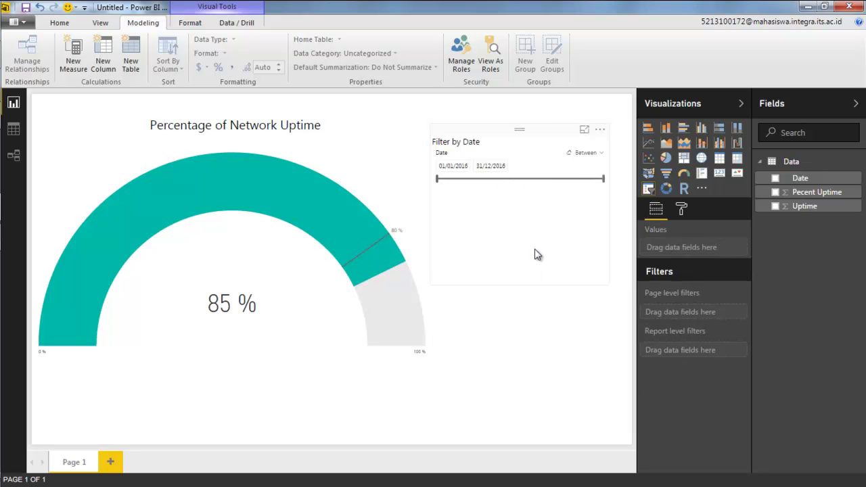
{"action": "left_click", "coordinate": [458, 169]}
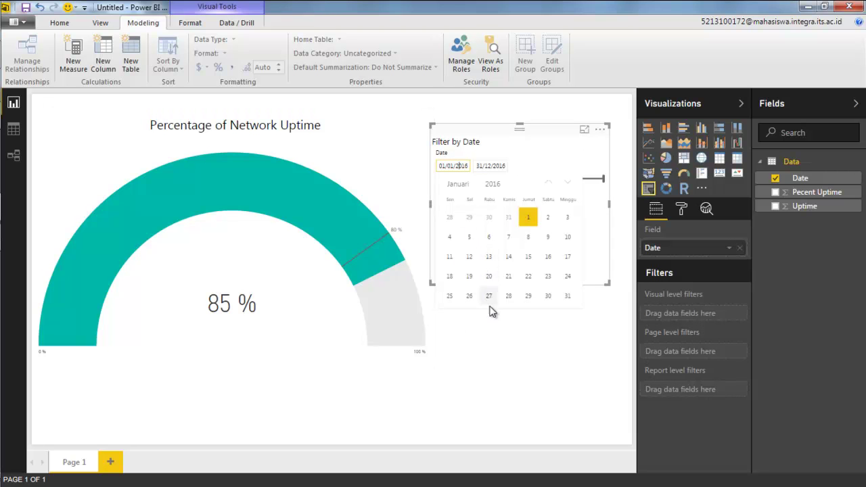
{"action": "left_click", "coordinate": [528, 221]}
{"action": "left_click", "coordinate": [490, 166]}
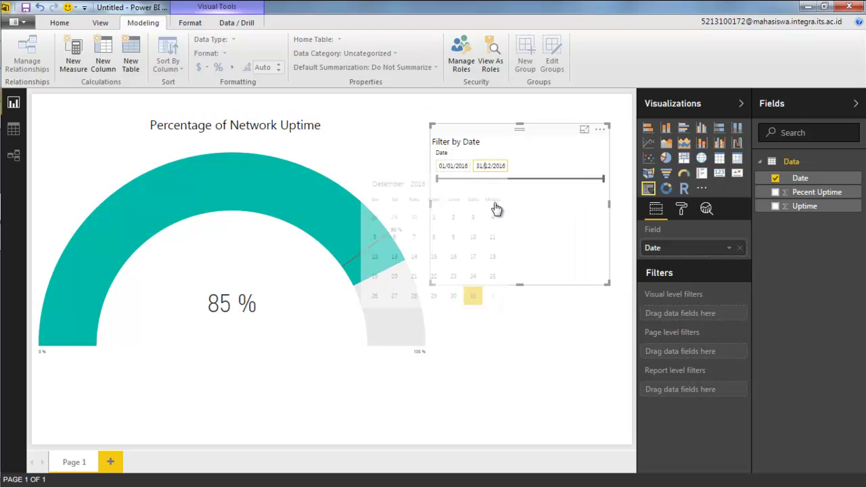
{"action": "left_click", "coordinate": [391, 184]}
{"action": "left_click", "coordinate": [388, 198]}
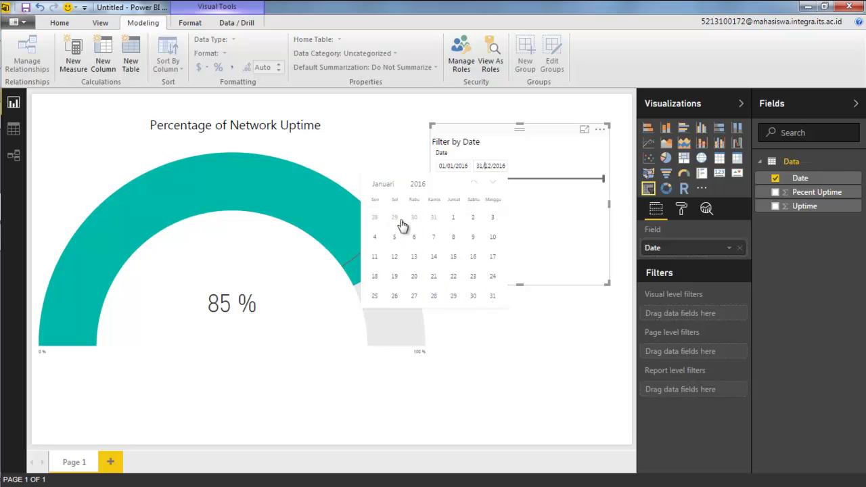
{"action": "left_click", "coordinate": [492, 295]}
{"action": "left_click", "coordinate": [528, 363]}
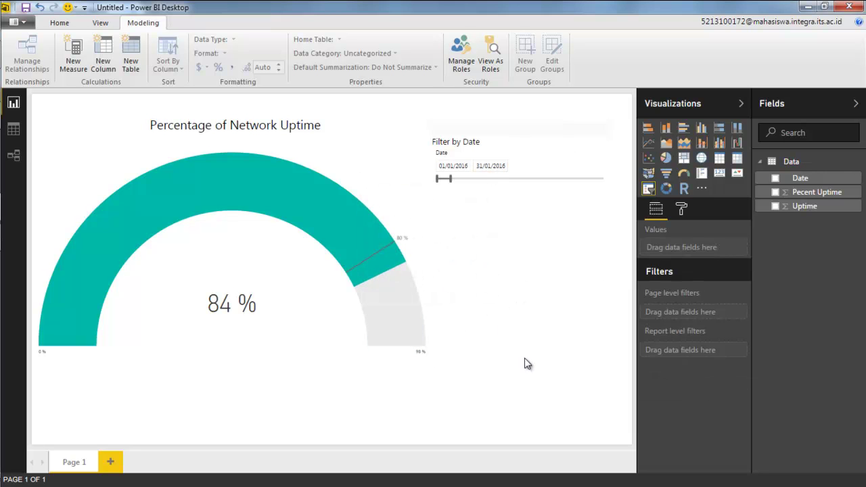
Step: Set the date slicer's range to 01/02/2016 through 29/02/2016 and deselect the slicer
{"action": "left_click", "coordinate": [490, 166]}
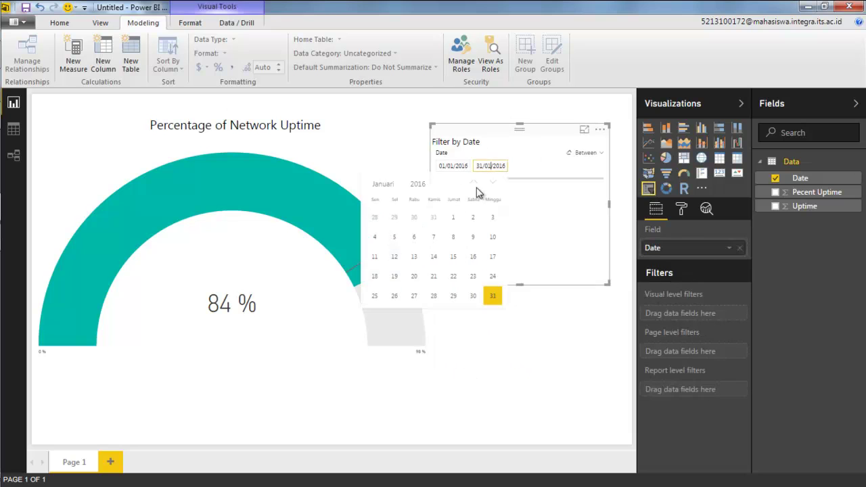
{"action": "left_click", "coordinate": [389, 184]}
{"action": "left_click", "coordinate": [396, 211]}
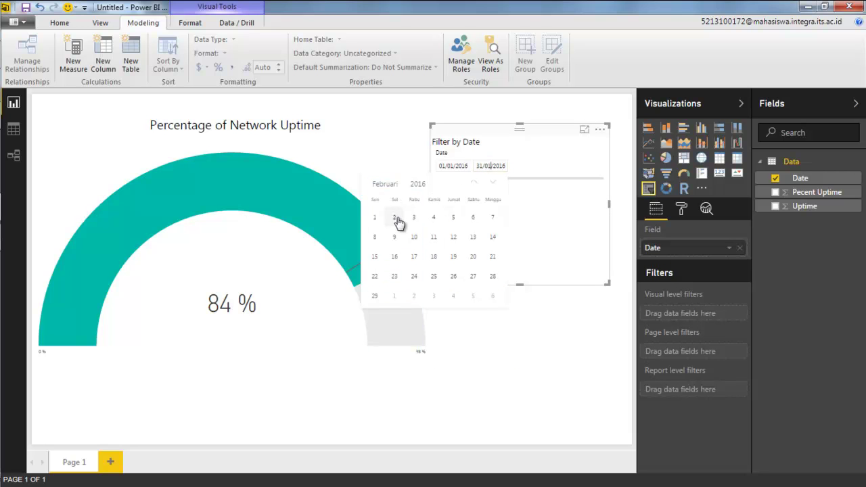
{"action": "left_click", "coordinate": [372, 297]}
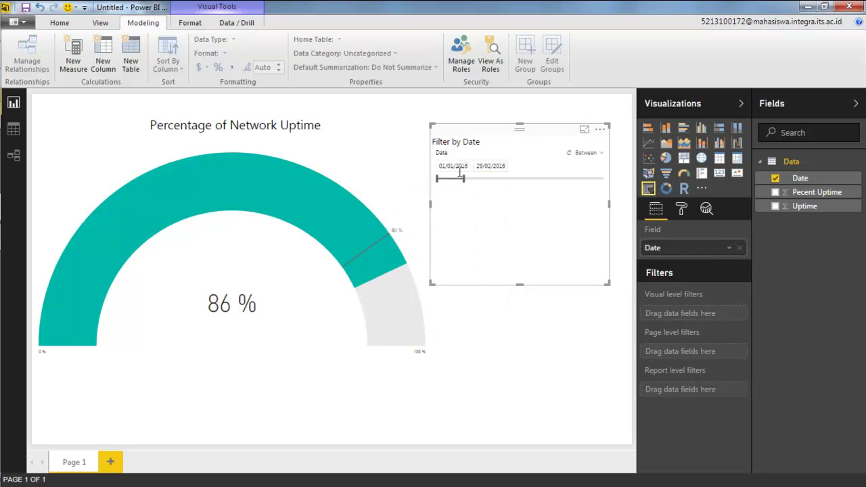
{"action": "left_click", "coordinate": [453, 166]}
{"action": "left_click", "coordinate": [465, 185]}
{"action": "left_click", "coordinate": [463, 211]}
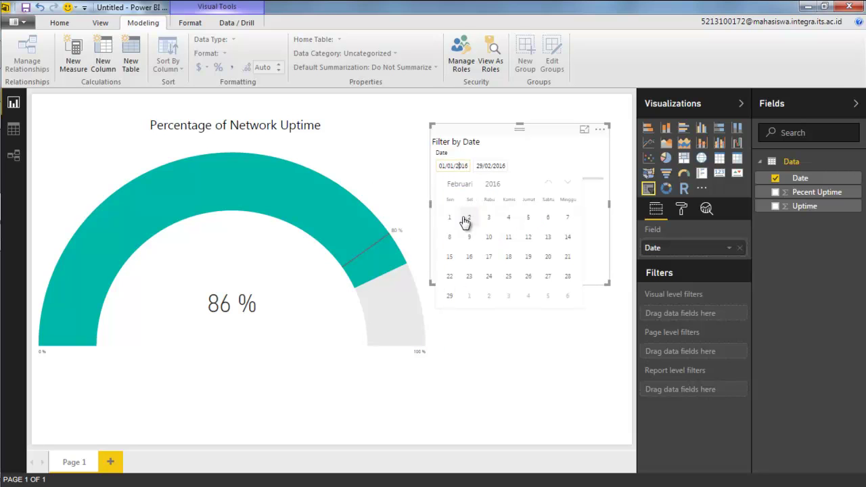
{"action": "left_click", "coordinate": [450, 219]}
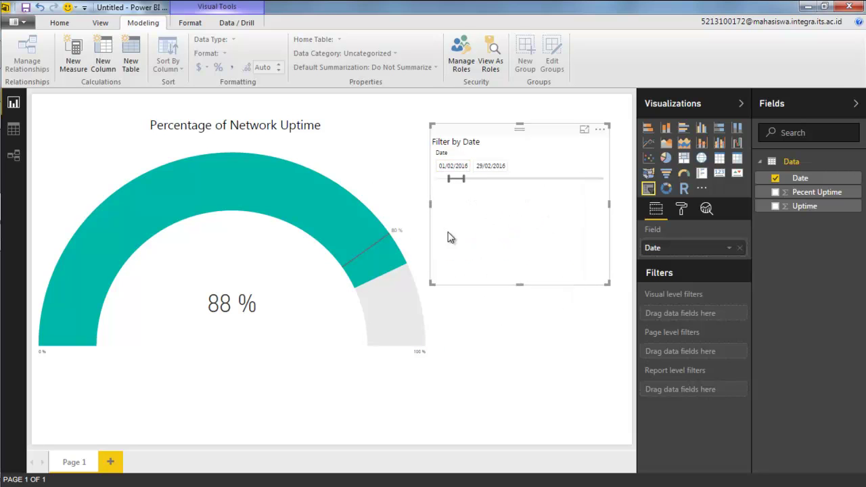
{"action": "left_click", "coordinate": [510, 346]}
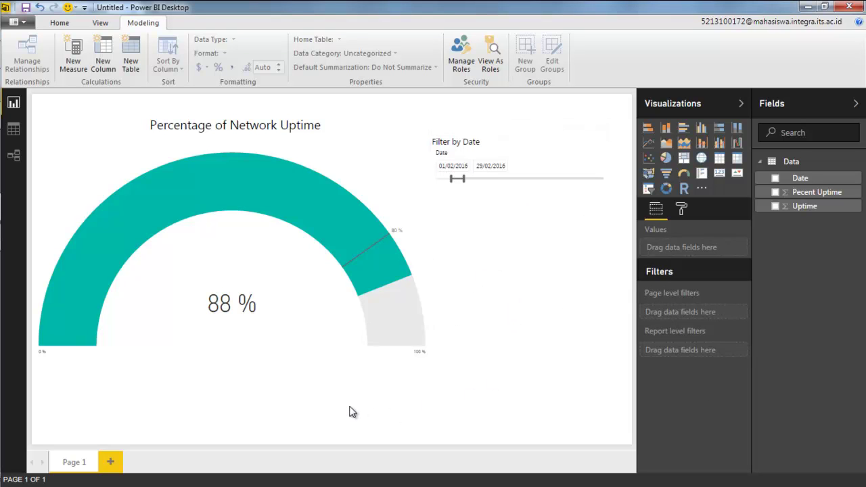
{"action": "left_click", "coordinate": [486, 236]}
{"action": "left_click", "coordinate": [541, 372]}
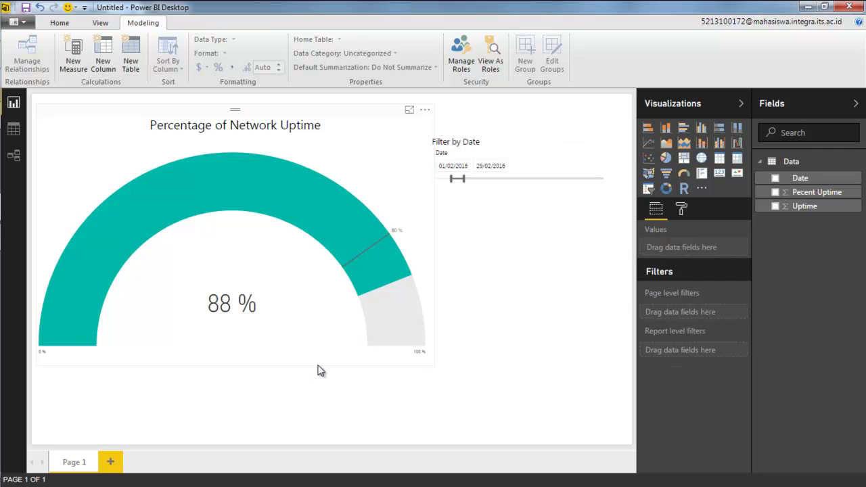
Step: Save the report in the Dashboard folder as a Power BI file named "Netwrok Uptime"
{"action": "key", "text": "ctrl+s"}
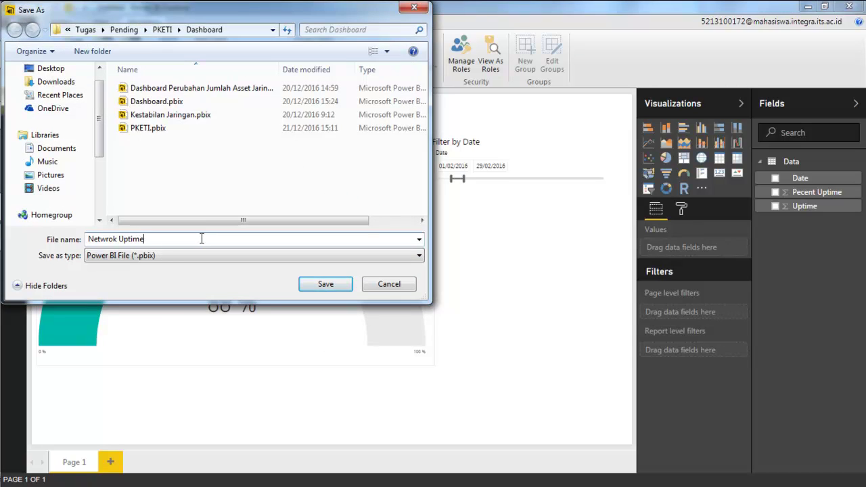
{"action": "key", "text": "Return"}
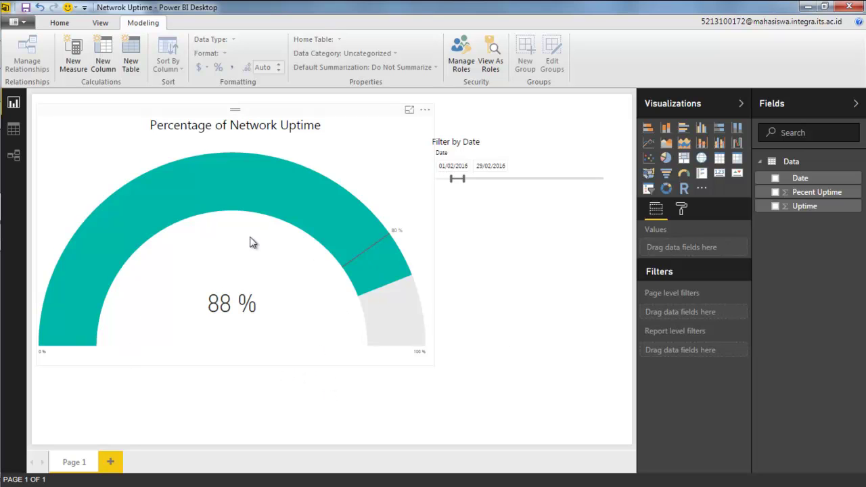
{"action": "left_click", "coordinate": [26, 23]}
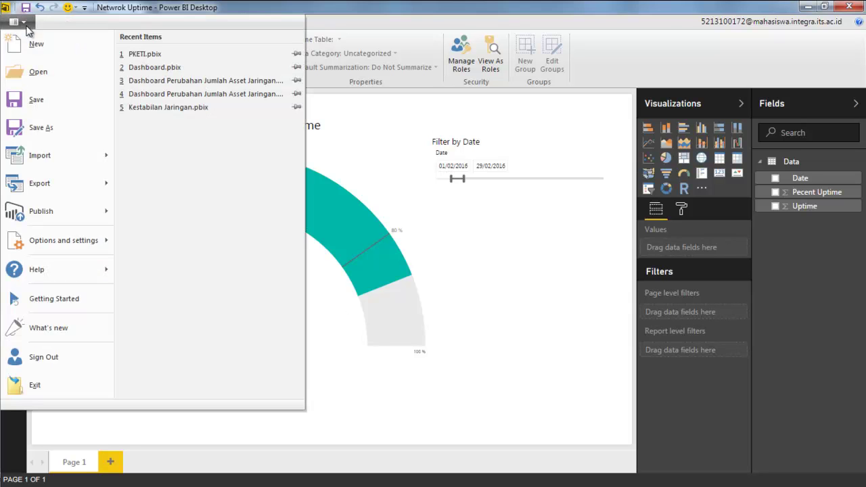
{"action": "mouse_move", "coordinate": [104, 215]}
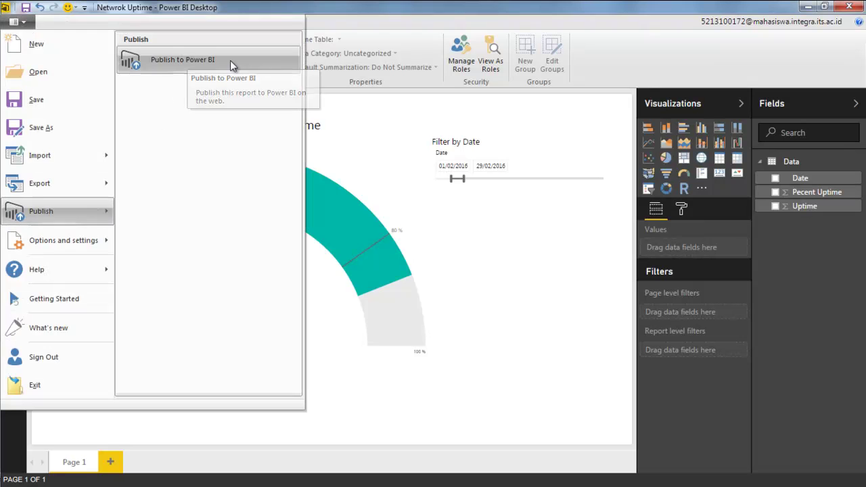
{"action": "left_click", "coordinate": [501, 318]}
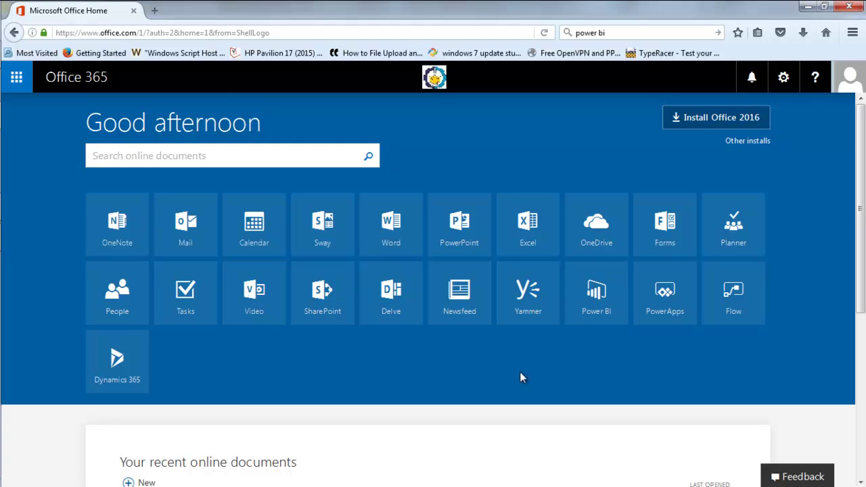
Step: In the web browser, visit powerbi.microsoft.com in a new tab, go to its sign-in, and close that tab
{"action": "left_click", "coordinate": [159, 11]}
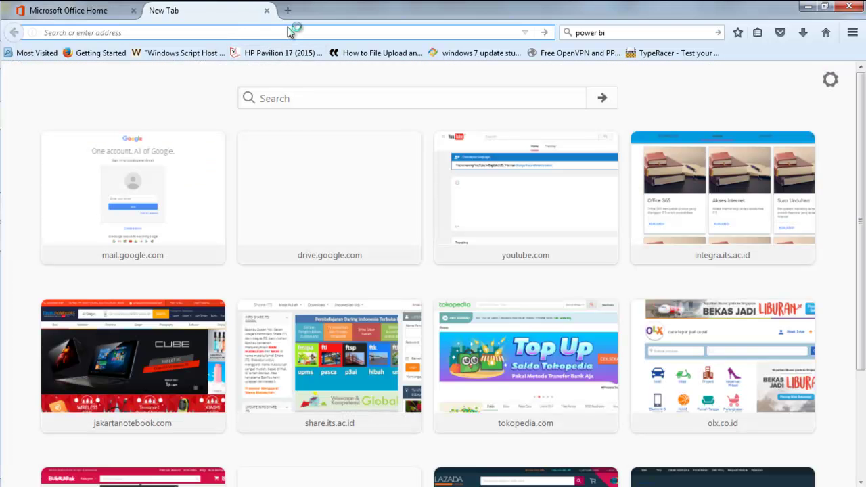
{"action": "type", "text": "powerbi.microsoft.com/"}
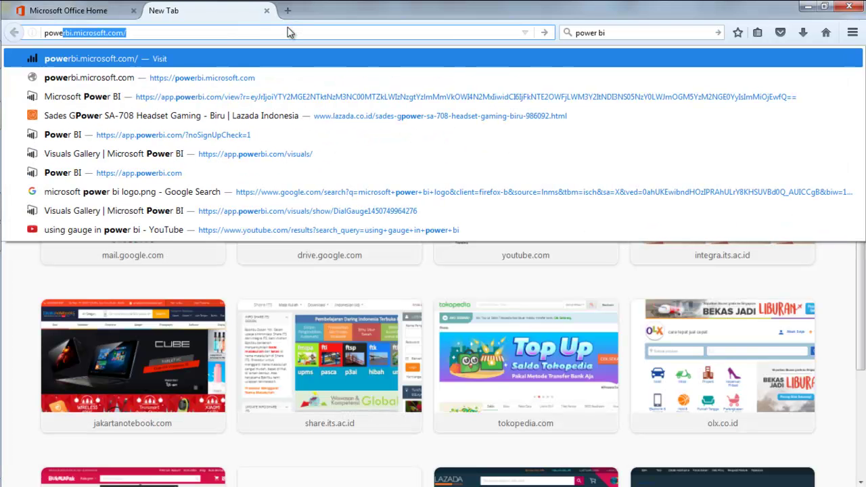
{"action": "key", "text": "Return"}
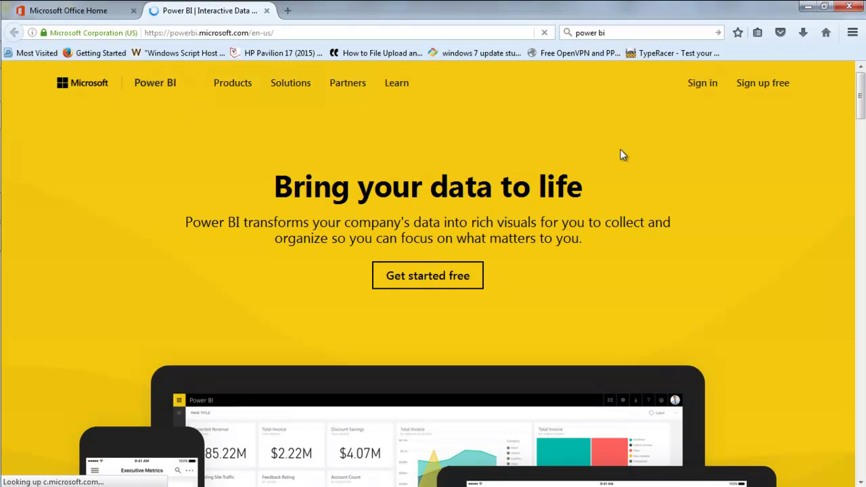
{"action": "left_click", "coordinate": [707, 82]}
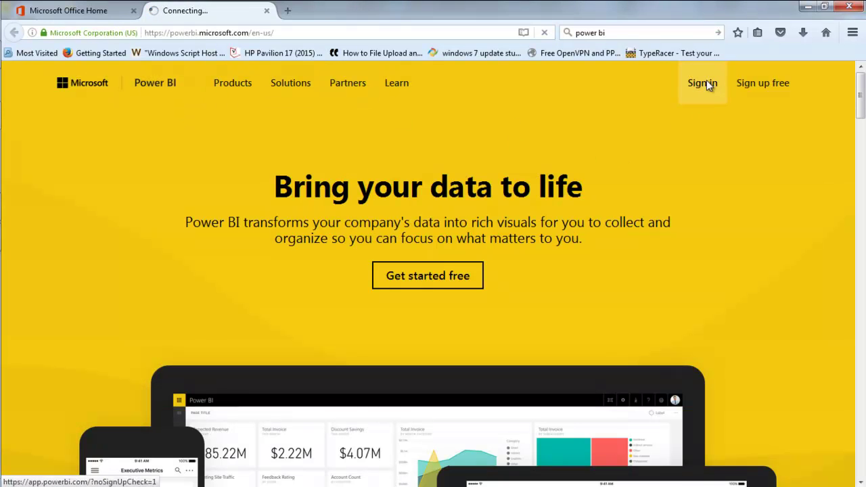
{"action": "left_click", "coordinate": [266, 11]}
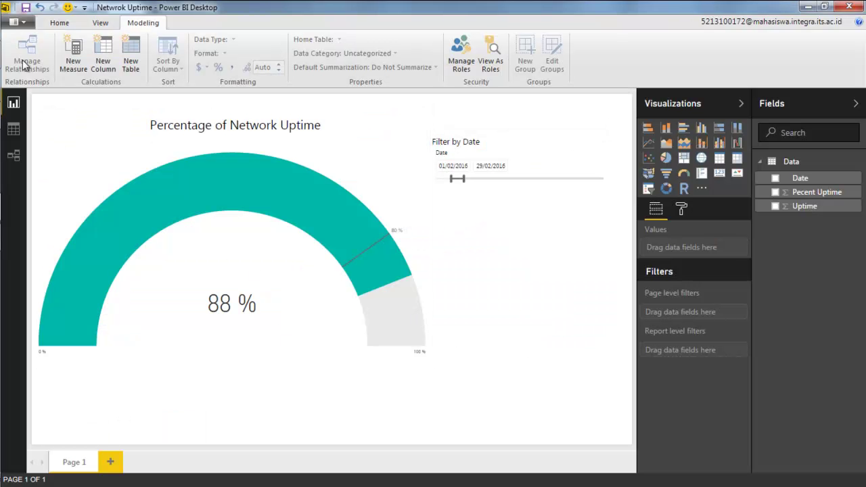
Step: In Power BI Desktop, publish the report to My Workspace and open the published "Netwrok Uptime.pbix" in Power BI on the web
{"action": "left_click", "coordinate": [27, 25]}
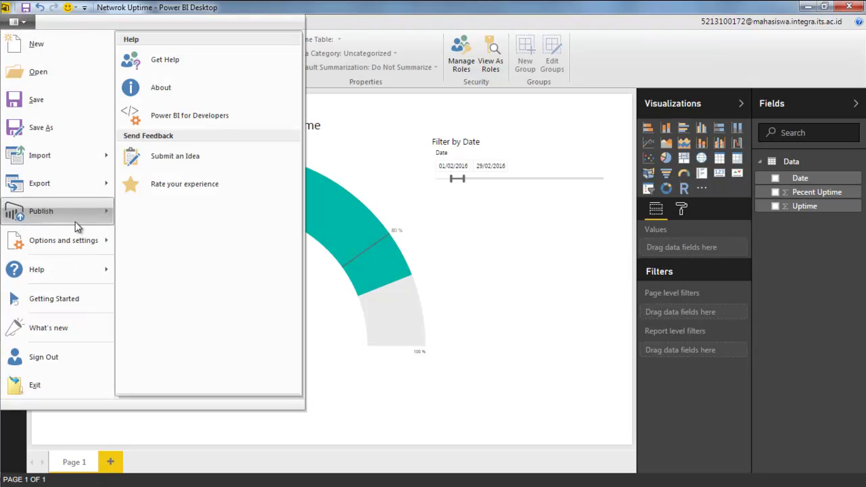
{"action": "mouse_move", "coordinate": [76, 223]}
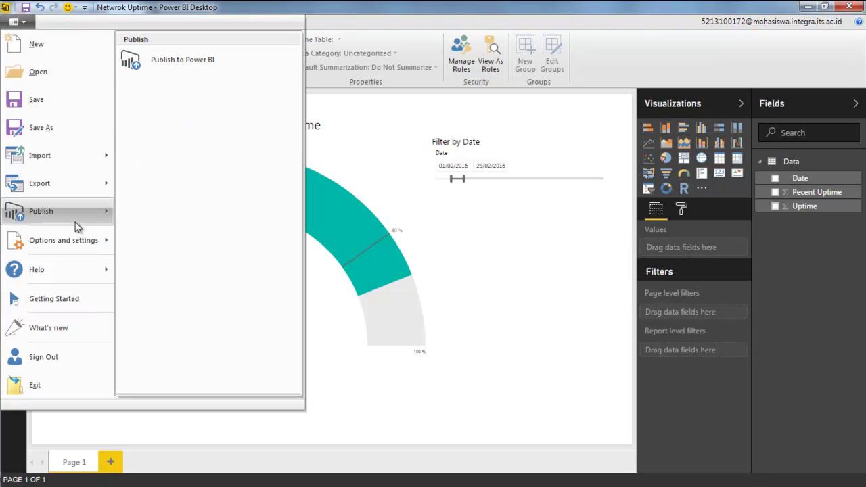
{"action": "left_click", "coordinate": [188, 67]}
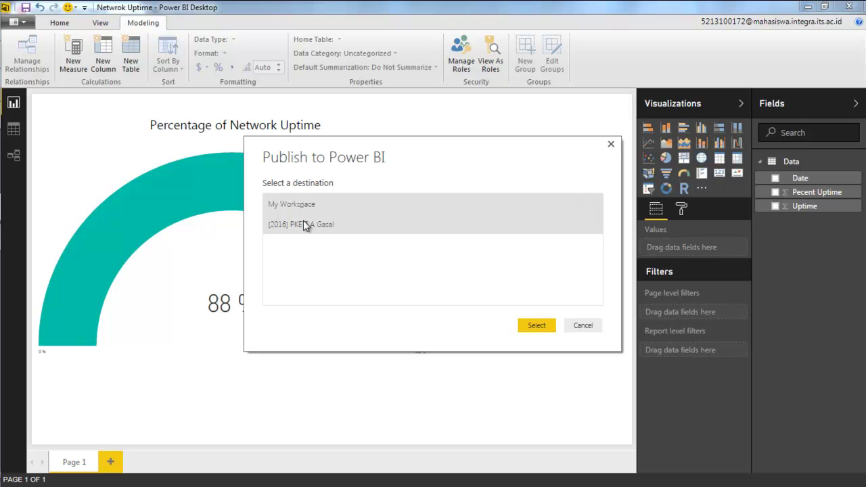
{"action": "left_click", "coordinate": [304, 203]}
{"action": "left_click", "coordinate": [536, 325]}
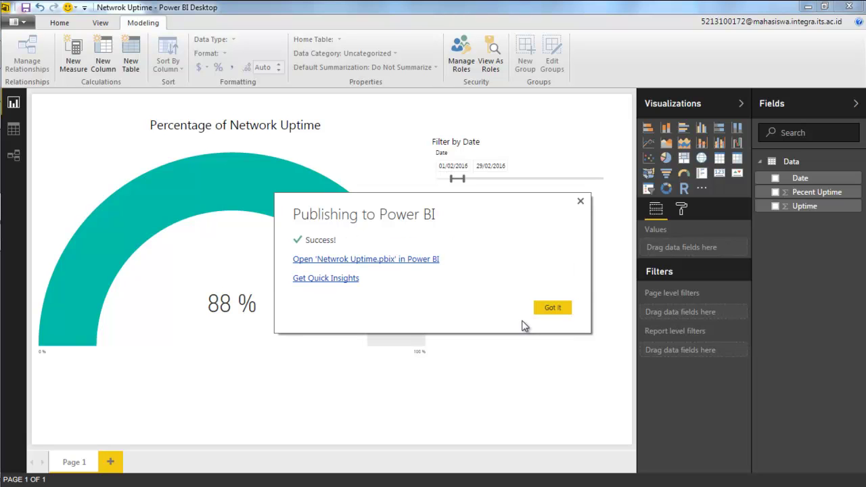
{"action": "left_click", "coordinate": [400, 259]}
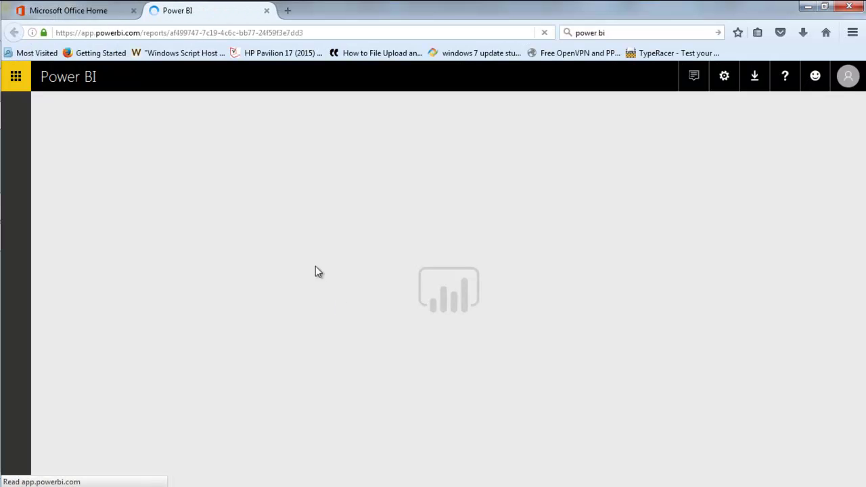